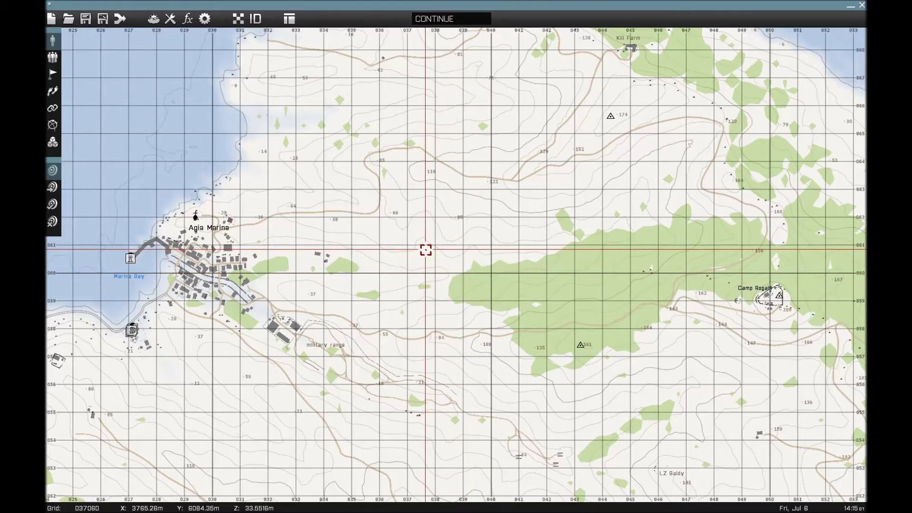
Pan the Stratis map north until the coastline above Agia Marina is visible.
key(Up)
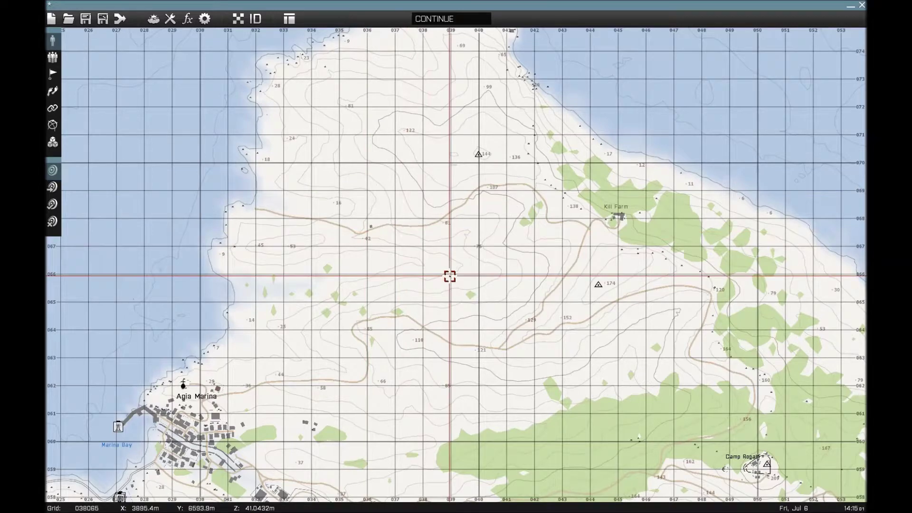
Pan back south-west, zoom close on an Agia Marina road junction and start inserting a unit there.
key(Down)
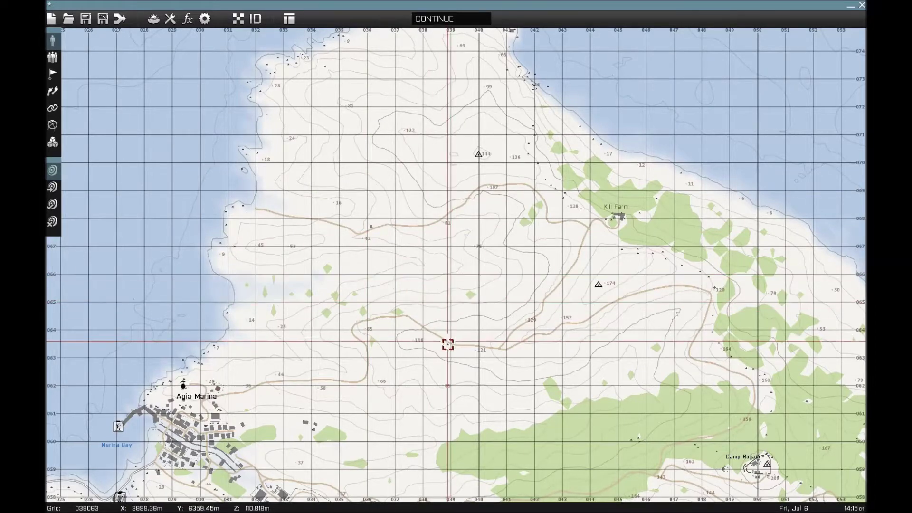
key(Left)
right_drag(406, 292, 581, 204)
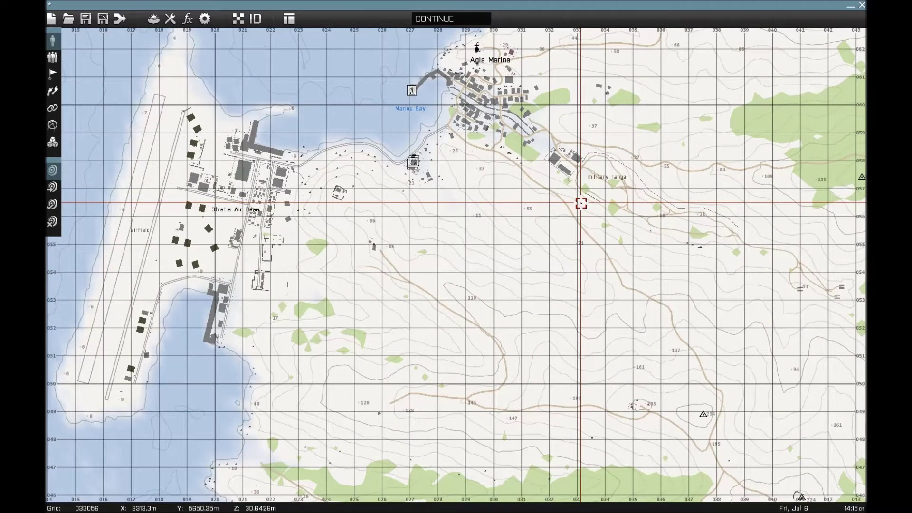
scroll(581, 203, up, 3)
right_drag(381, 101, 549, 356)
scroll(460, 314, up, 3)
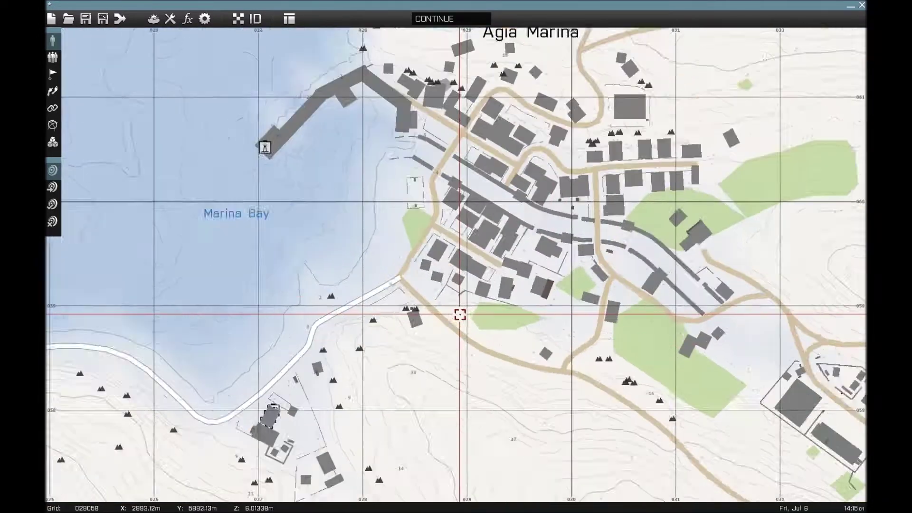
scroll(460, 314, up, 2)
right_drag(521, 195, 474, 383)
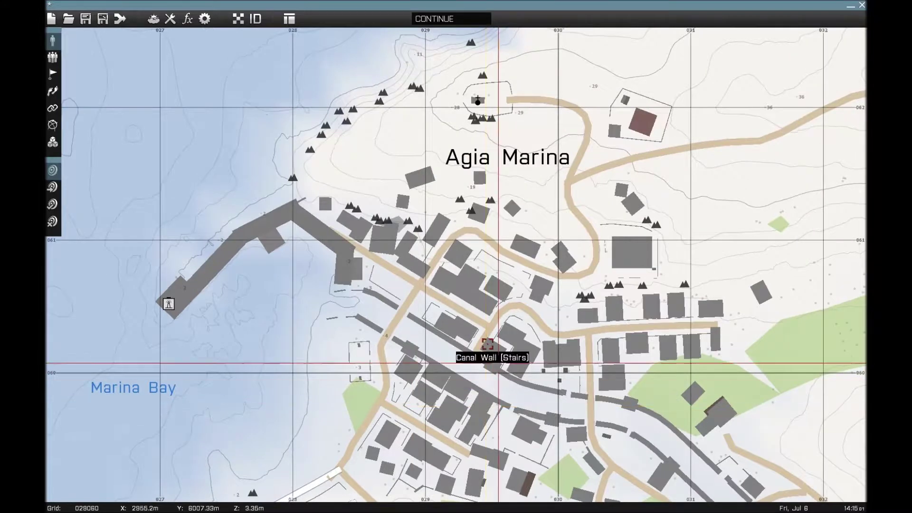
scroll(418, 289, up, 4)
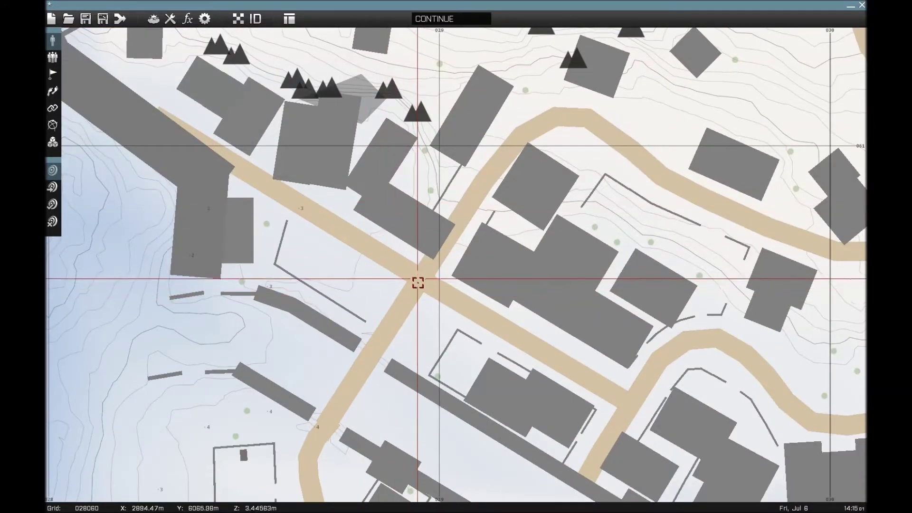
double_click(418, 283)
Place a BLUFOR HEMTT Transport (class Cars) on the junction and rotate it along the road.
click(340, 193)
click(337, 175)
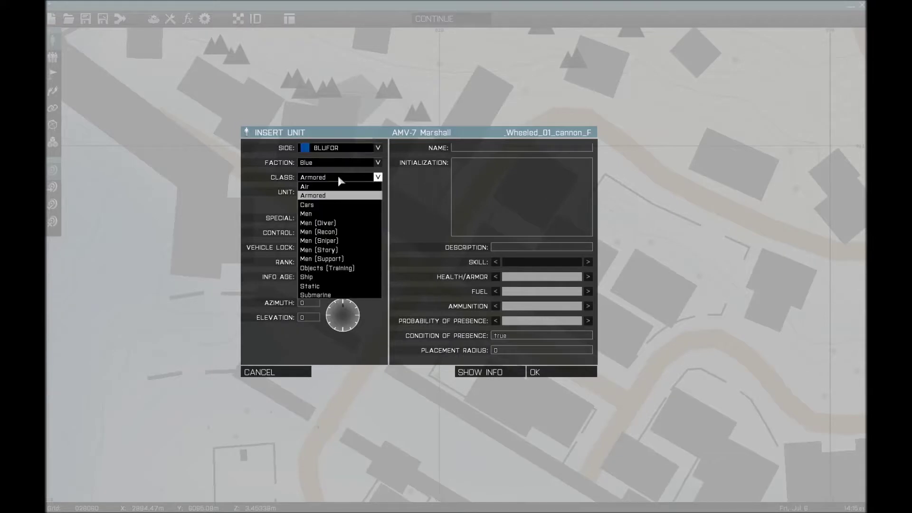
click(341, 205)
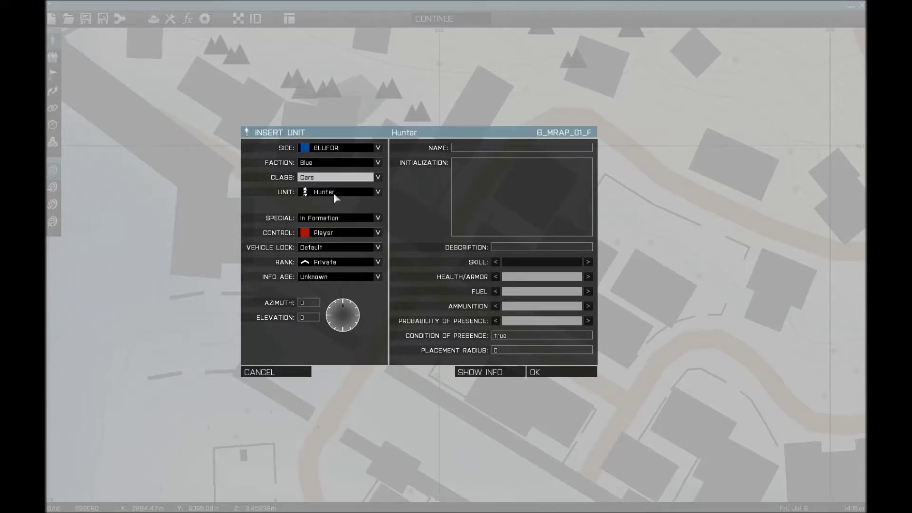
click(334, 193)
click(339, 211)
click(554, 374)
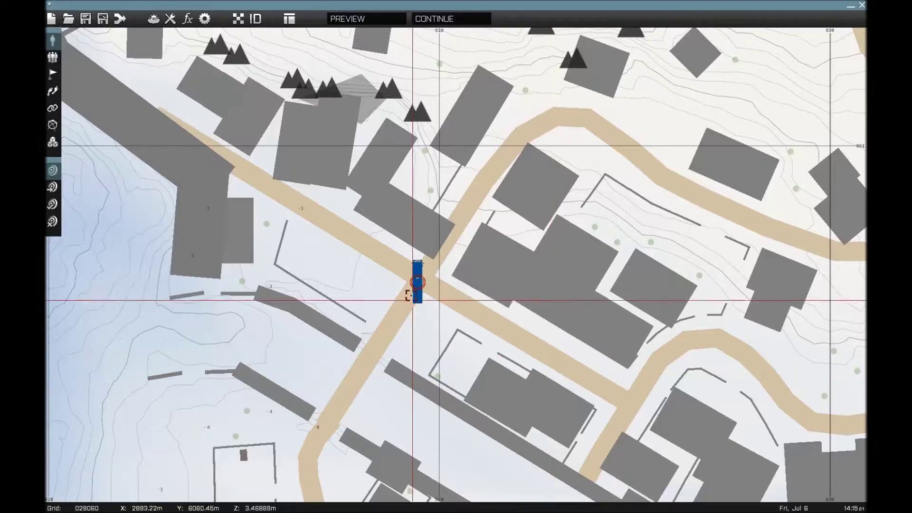
mouse_move(417, 281)
shift+mouse_down()
mouse_move(489, 316)
mouse_move(492, 256)
mouse_move(419, 284)
shift+mouse_up()
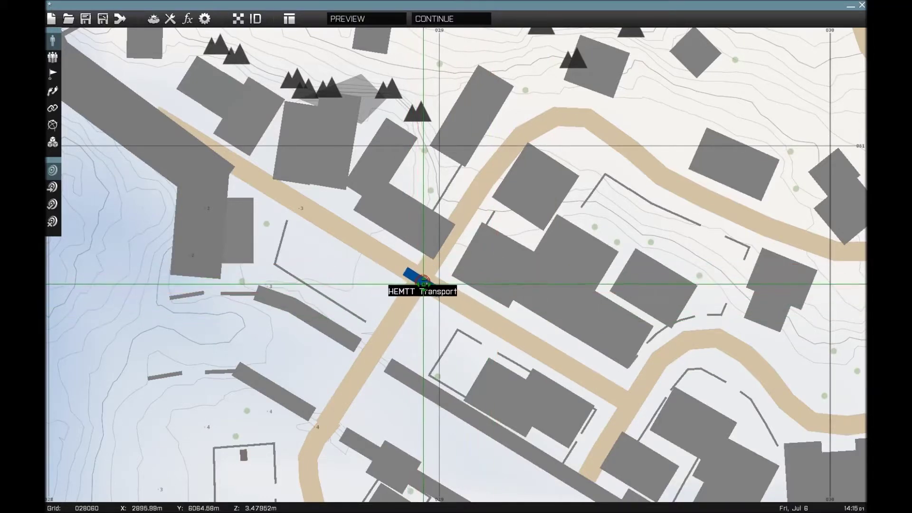
scroll(385, 271, up, 5)
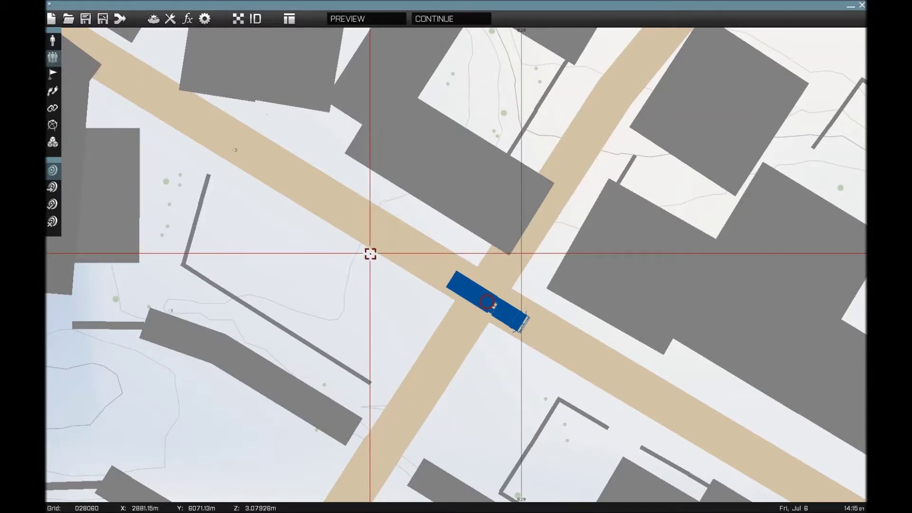
Insert a BLUFOR rifle squad beside the truck and name the HEMTT 'Truck'.
double_click(352, 236)
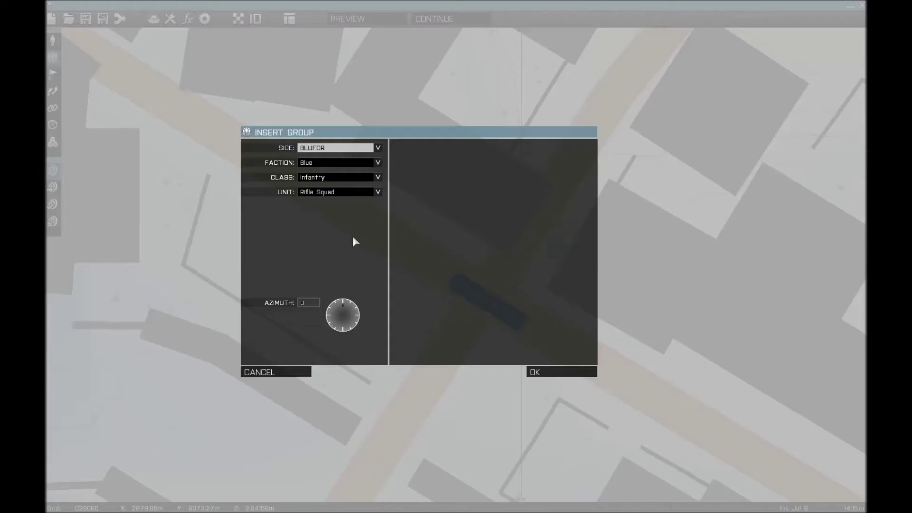
click(583, 375)
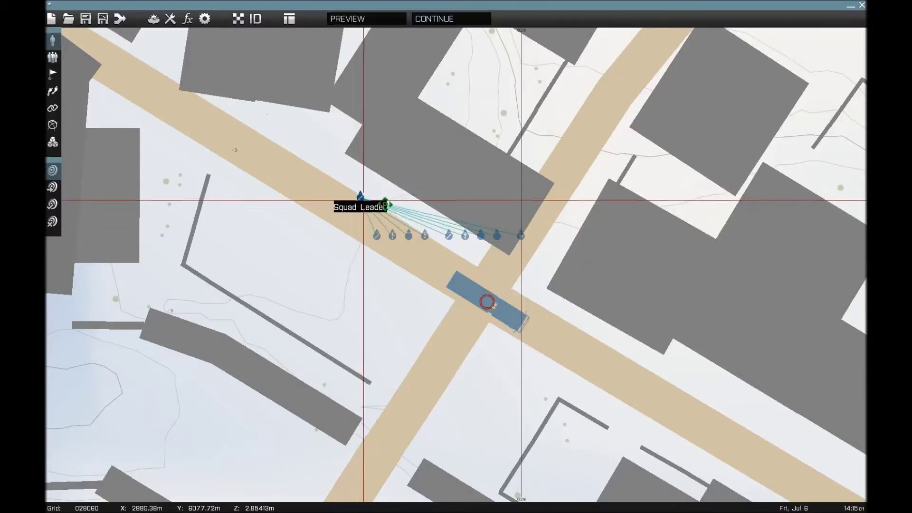
double_click(484, 302)
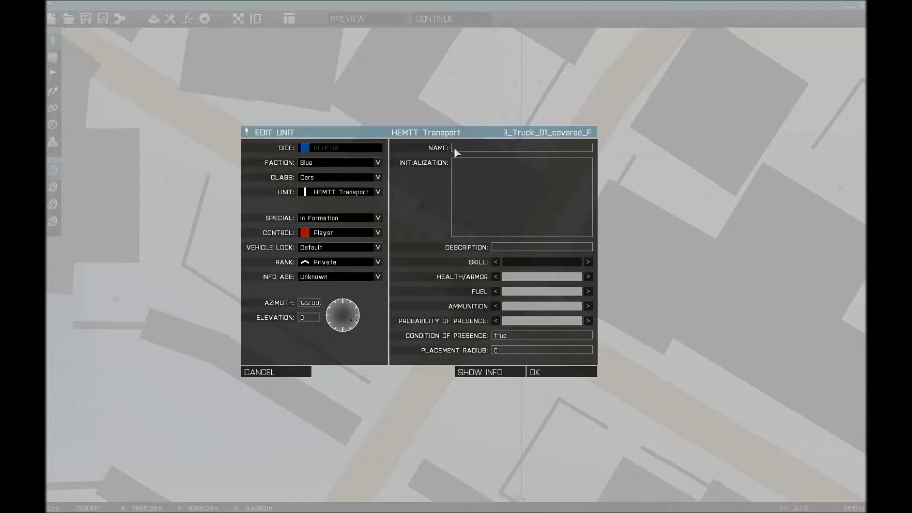
text(Truck)
click(566, 373)
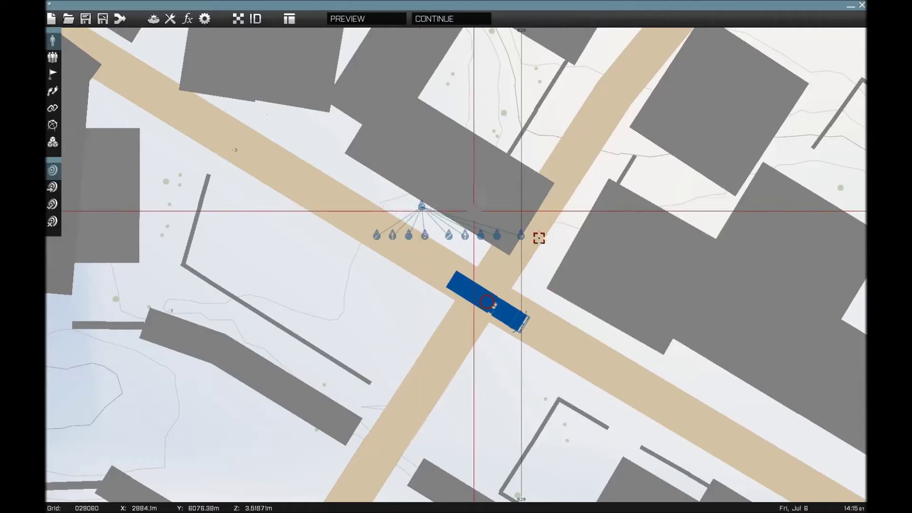
Move the squad off the road onto open ground west of the truck.
click(360, 248)
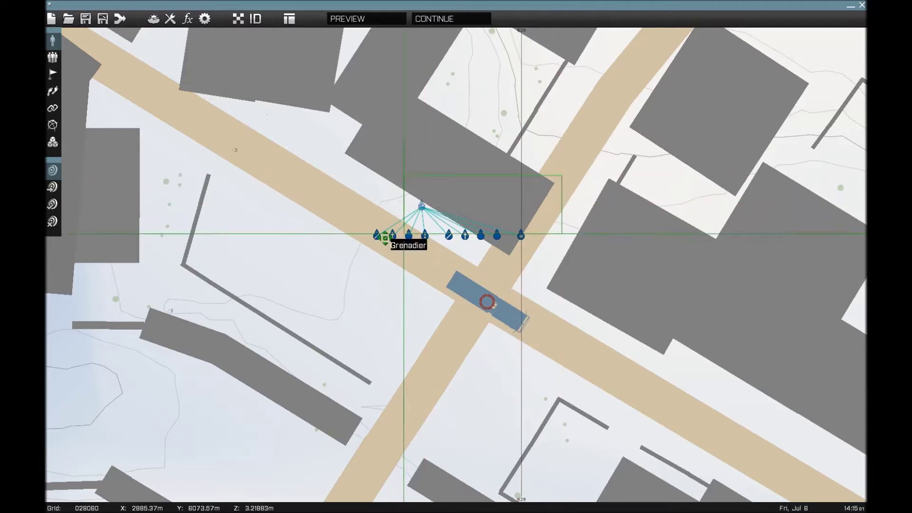
drag(418, 211, 312, 247)
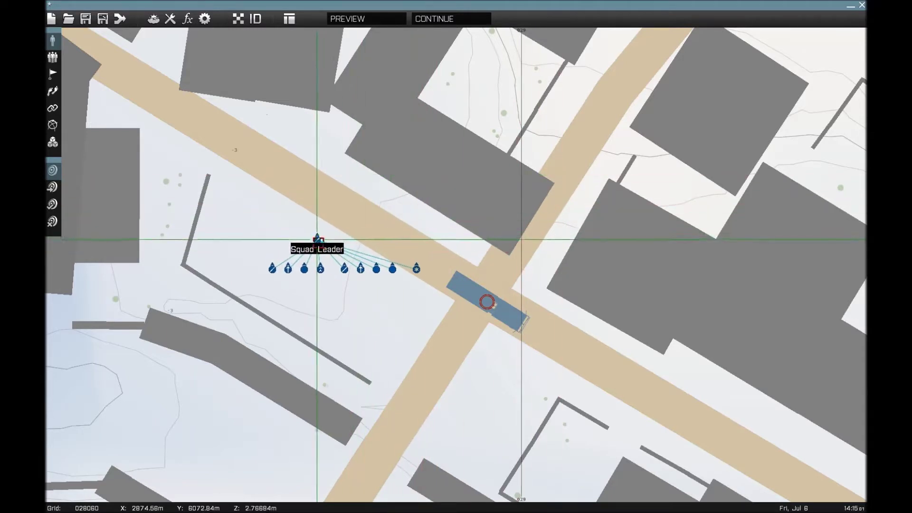
click(52, 93)
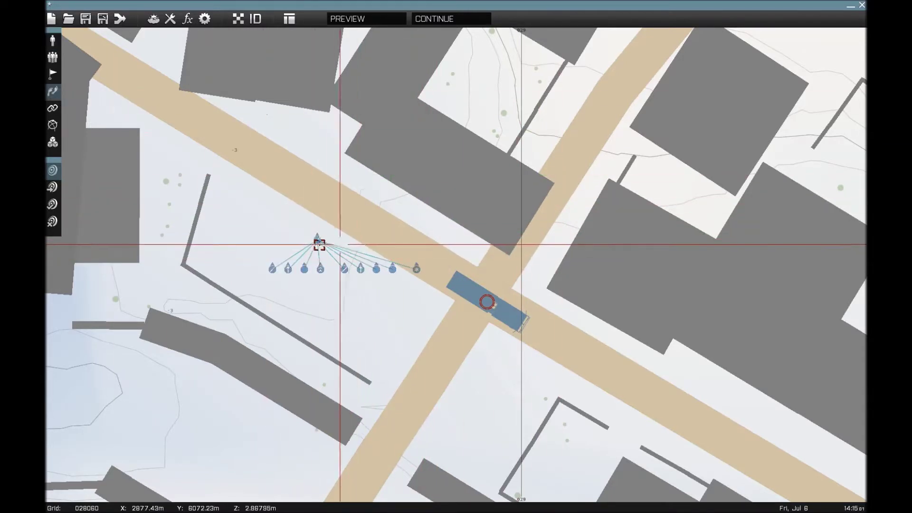
Give the squad leader a GET IN waypoint placed on the HEMTT truck.
drag(316, 241, 343, 240)
double_click(489, 308)
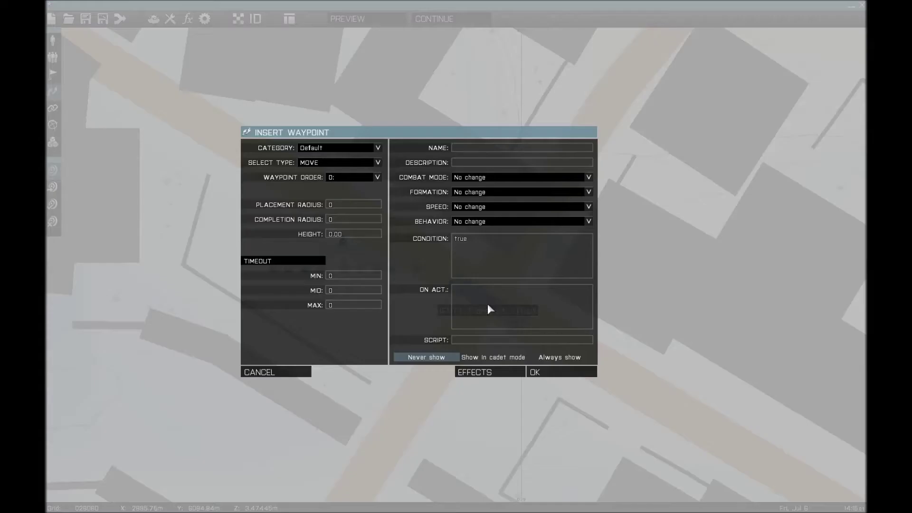
click(339, 163)
click(339, 191)
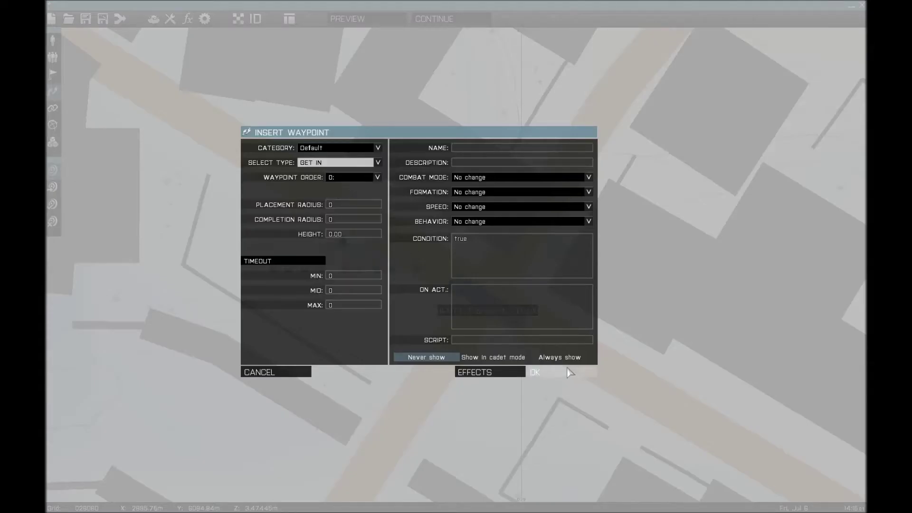
click(561, 372)
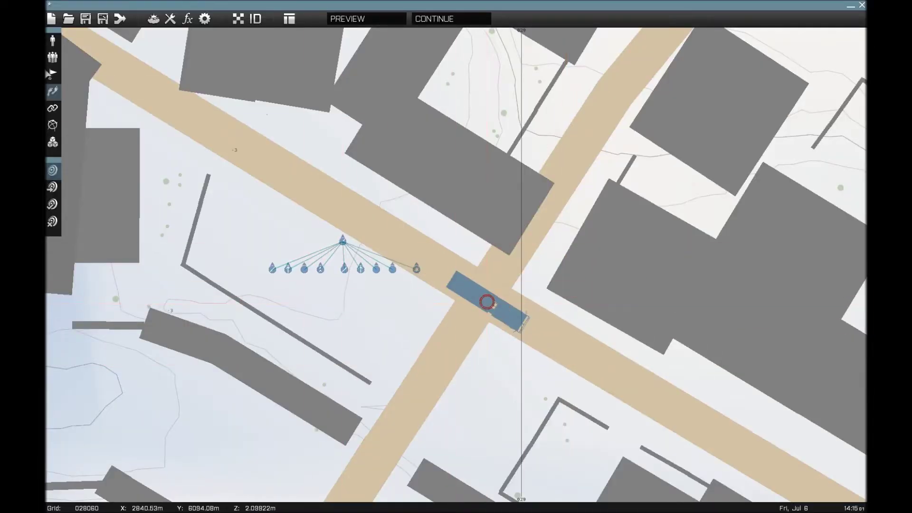
click(52, 41)
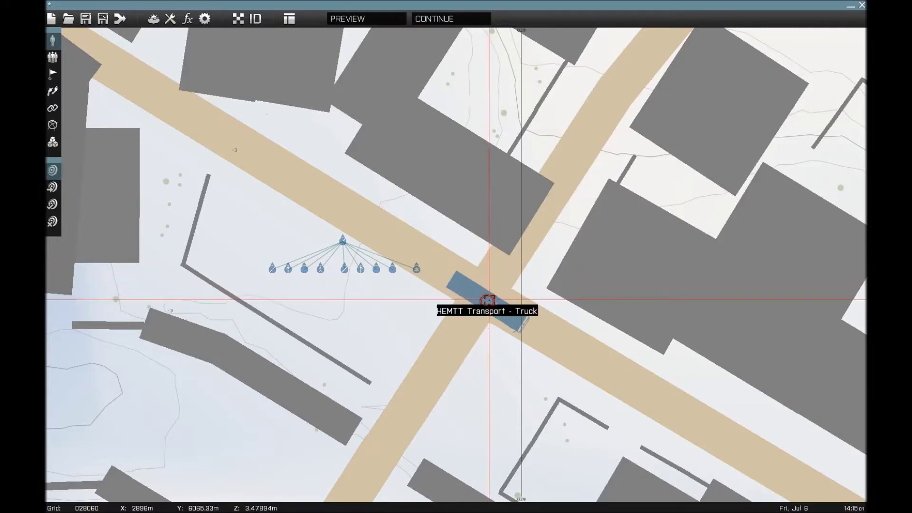
Enter 'This Moveincargo Truck' as the Squad Leader's initialization line.
double_click(343, 239)
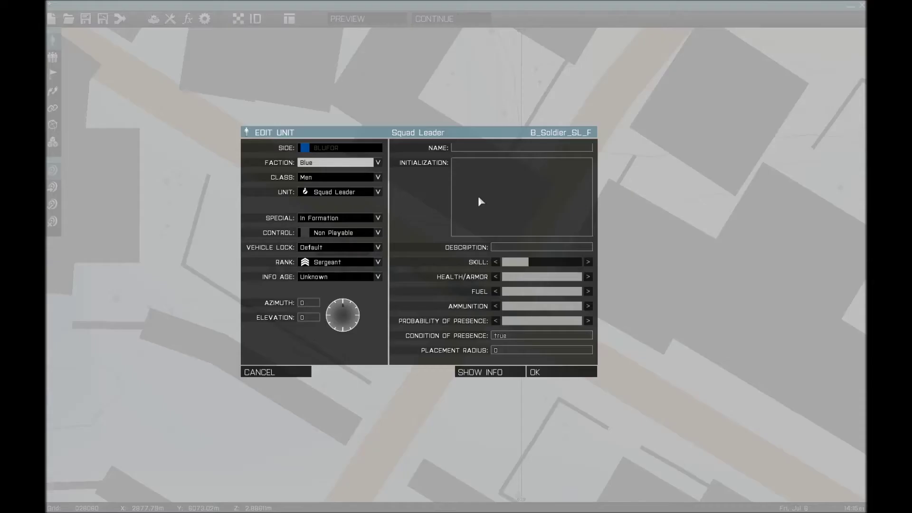
click(512, 192)
text(This Mov)
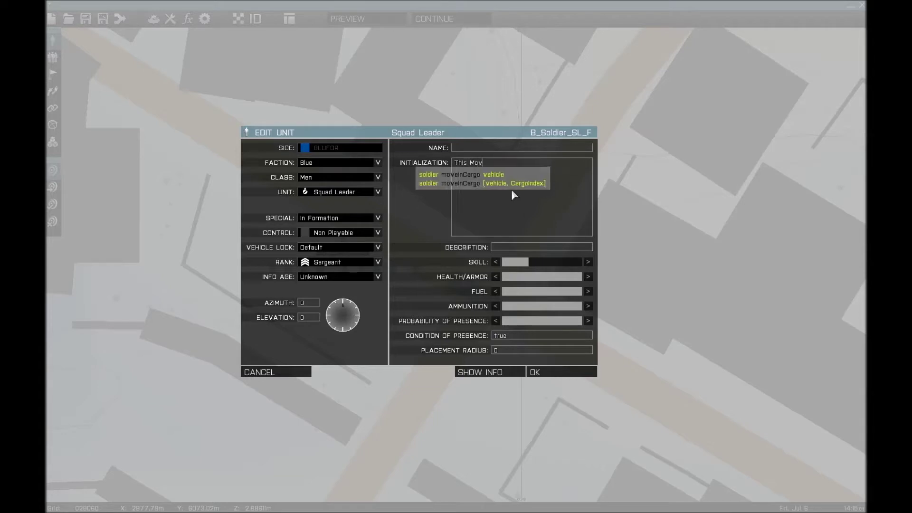
text(eincar)
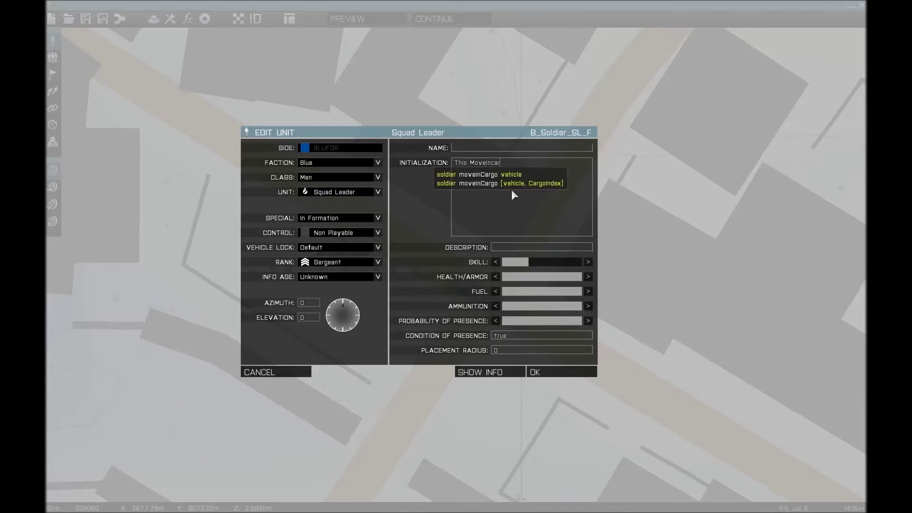
text(go )
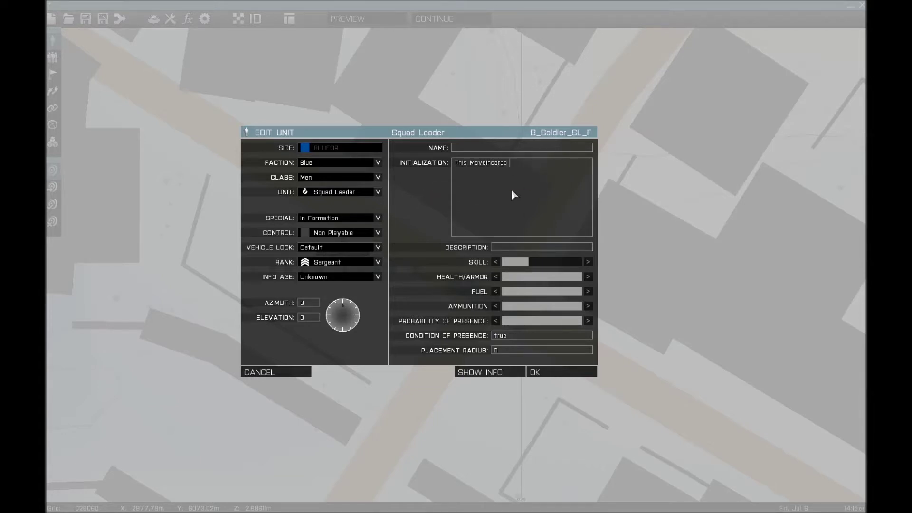
text(Trcu)
key(BackSpace)
key(BackSpace)
text(uck)
click(551, 374)
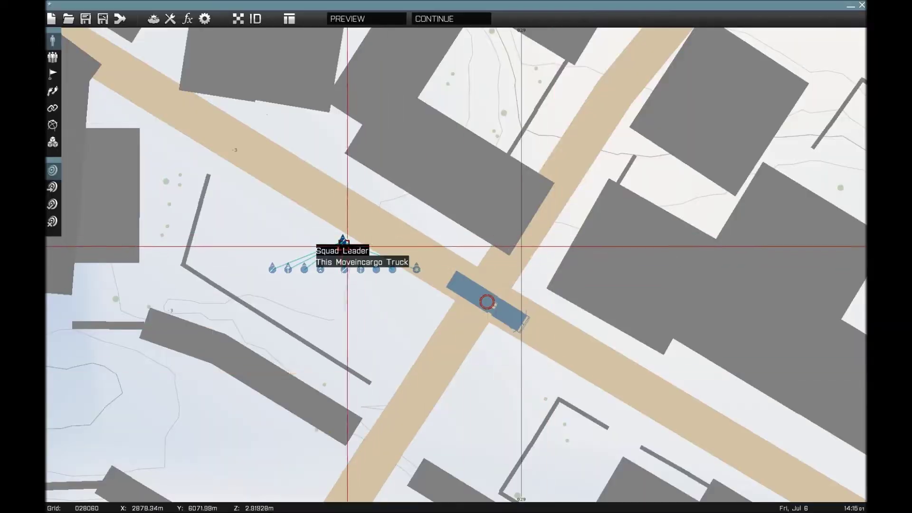
Reopen the Squad Leader's properties and copy the initialization line.
double_click(342, 242)
drag(549, 162, 435, 174)
key(ctrl+c)
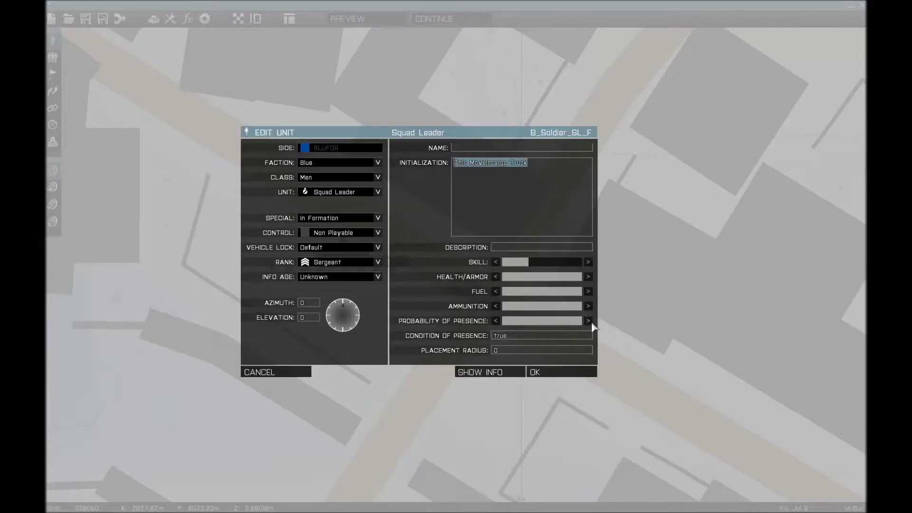
click(574, 377)
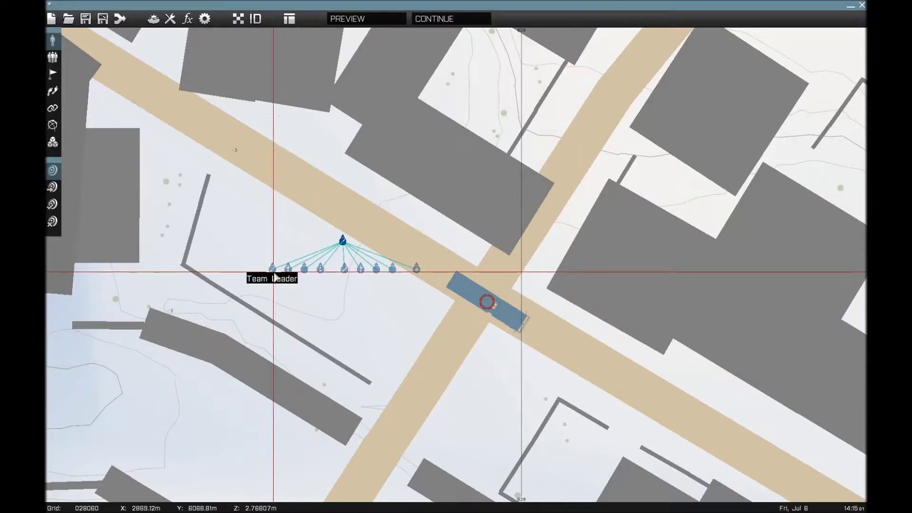
Paste 'This Moveincargo Truck' into the Team Leader's initialization field.
double_click(289, 278)
click(544, 206)
key(ctrl+v)
click(558, 373)
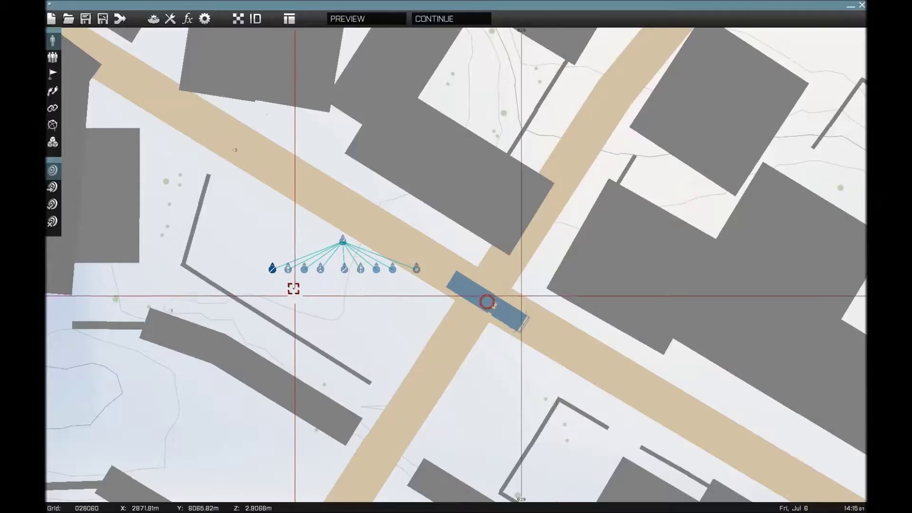
Check the Autorifleman, Grenadier, Rifleman (AT) and Team Leader settings, confirming each unchanged.
double_click(291, 272)
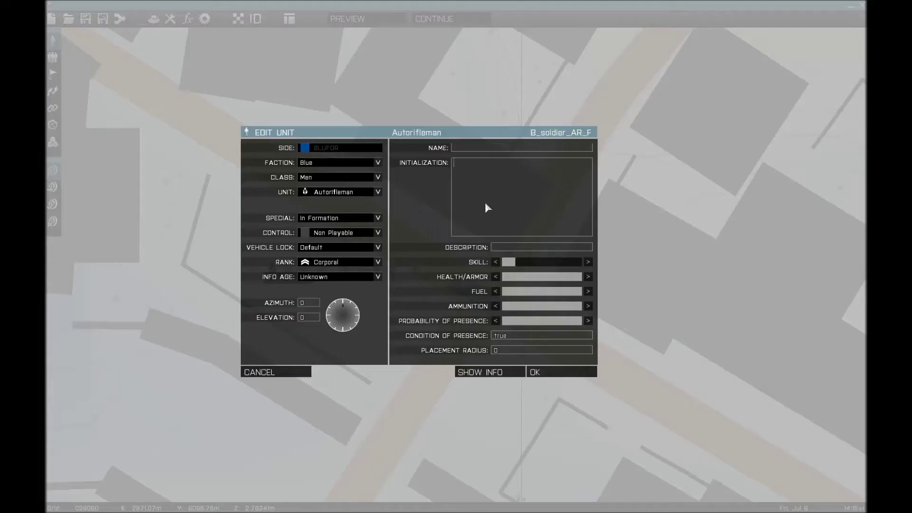
click(553, 374)
double_click(308, 271)
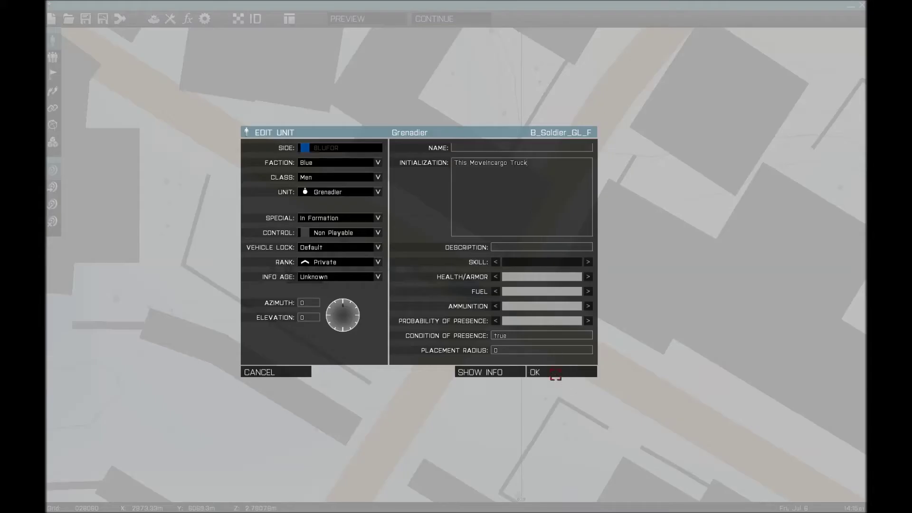
click(556, 375)
double_click(320, 270)
click(556, 373)
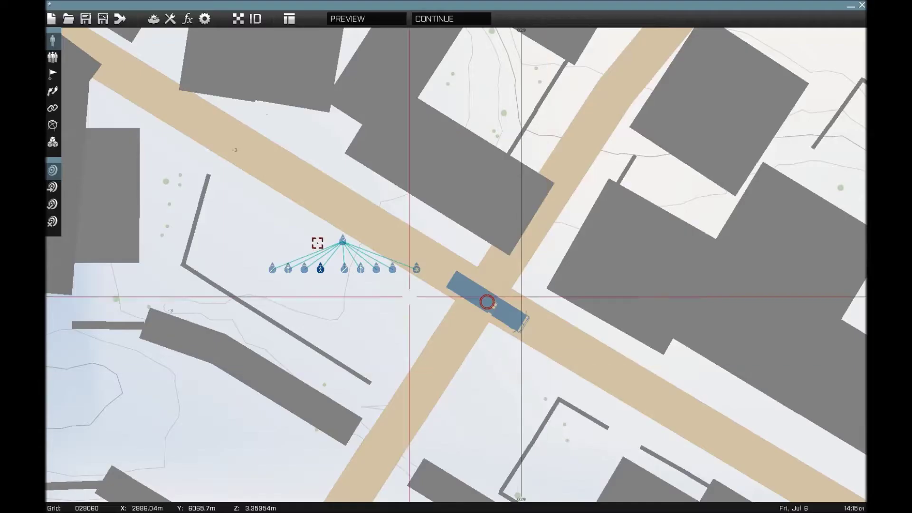
double_click(335, 266)
click(556, 374)
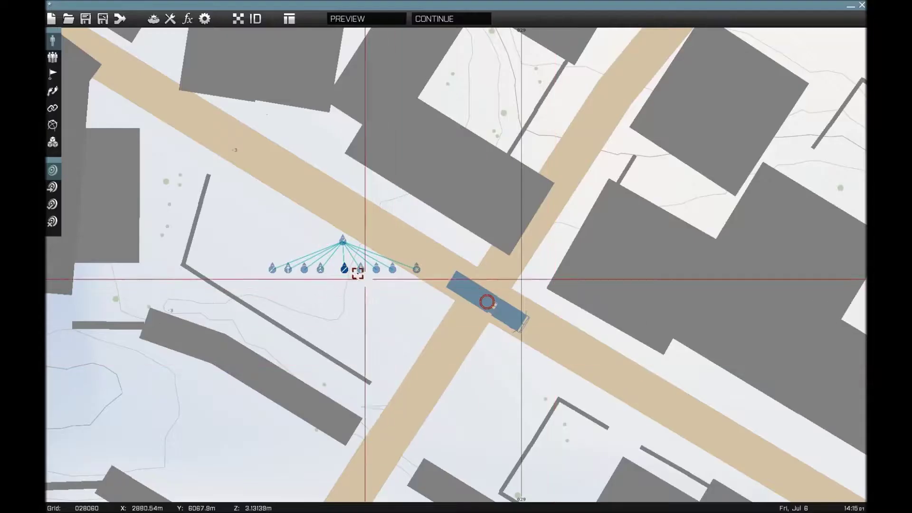
double_click(354, 269)
click(558, 375)
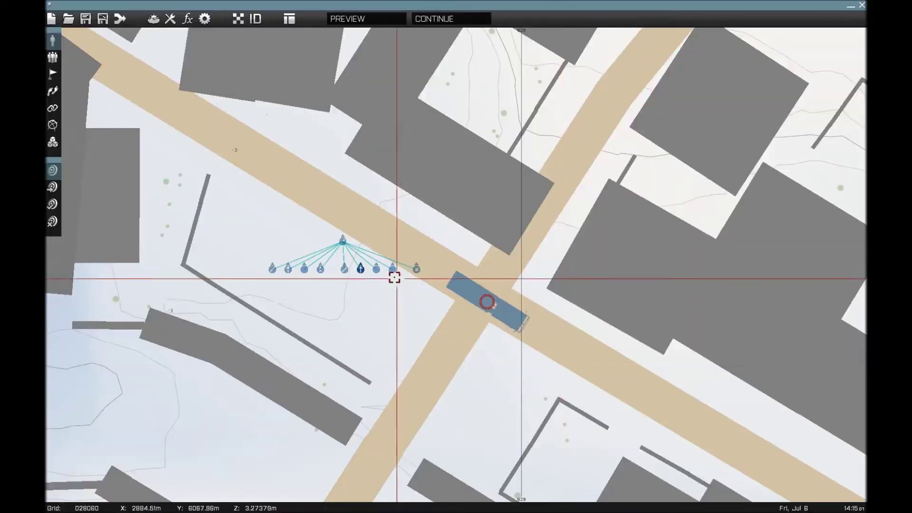
Paste the truck cargo line into the Grenadier, Rifleman and Combat Life Saver initializations.
double_click(394, 271)
text(This MoveIncargo Truck)
click(561, 373)
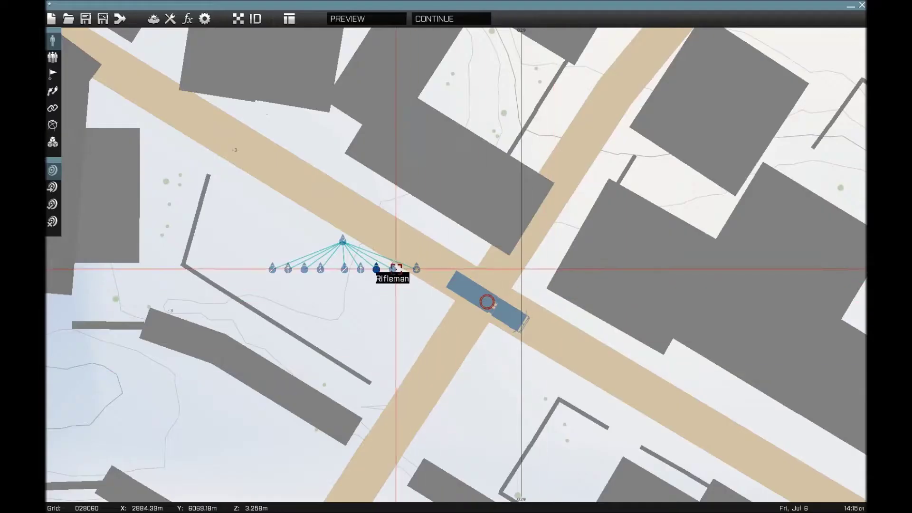
double_click(415, 269)
text(This MoveIncargo Truck)
click(561, 373)
double_click(377, 269)
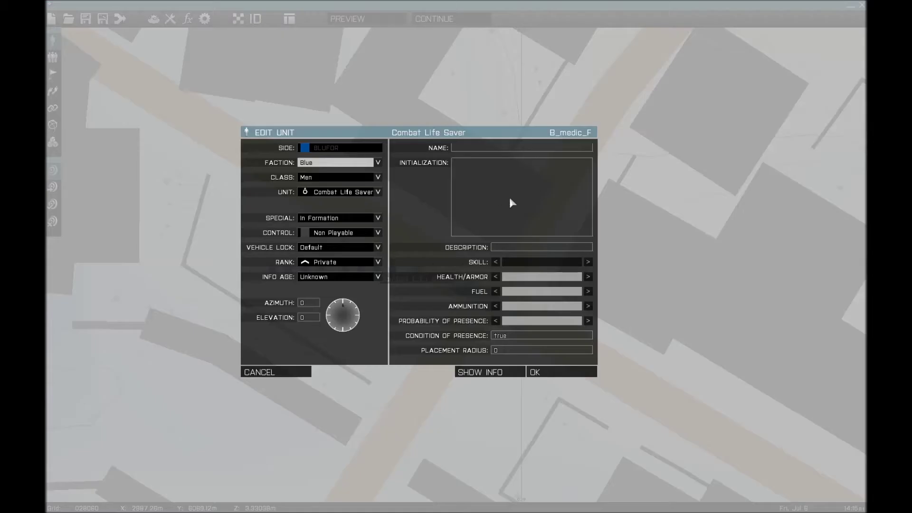
text(This MoveIncargo Truck)
click(561, 373)
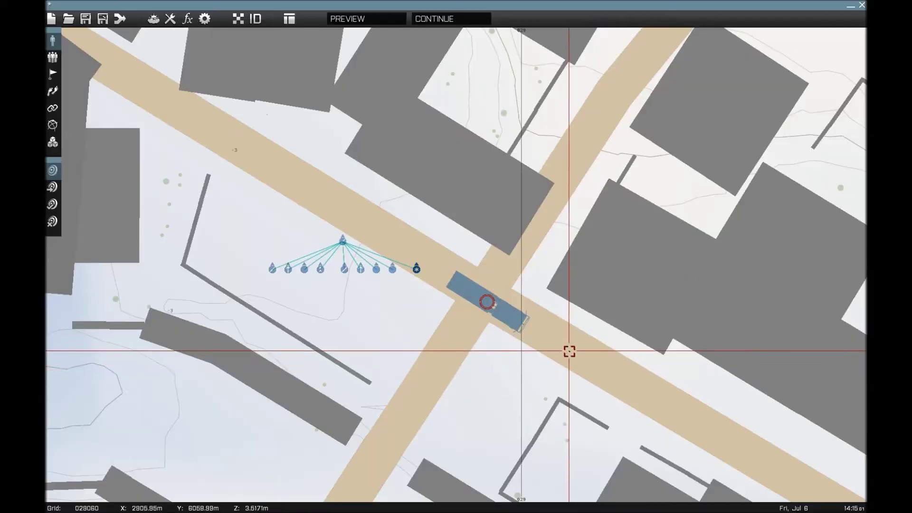
scroll(587, 241, down, 6)
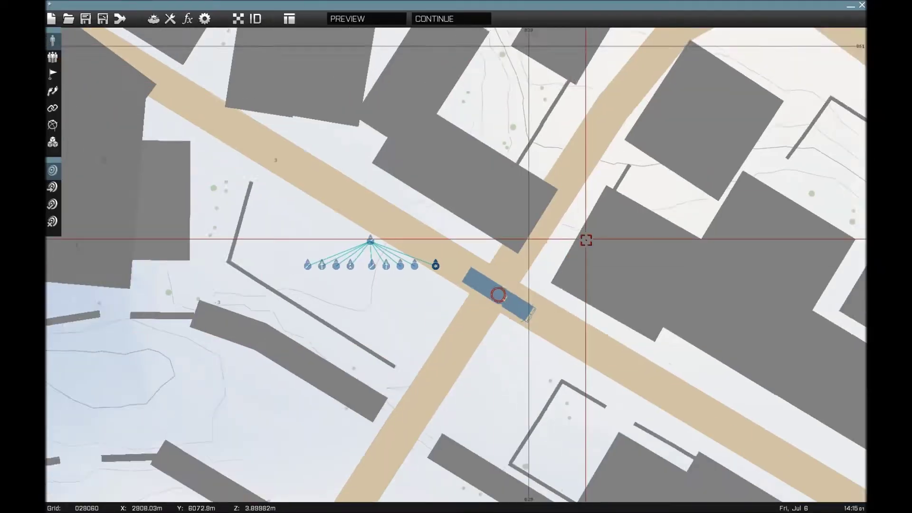
scroll(656, 226, down, 3)
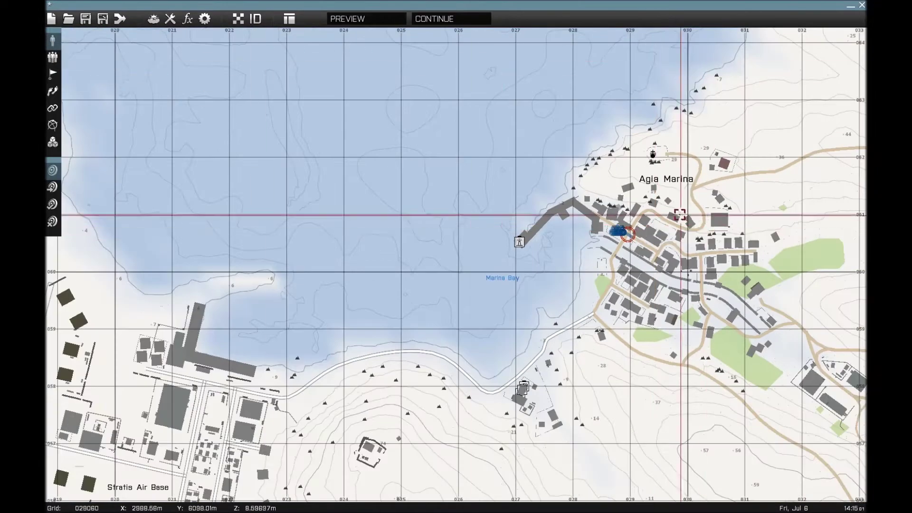
right_drag(630, 216, 365, 304)
scroll(326, 349, up, 4)
right_drag(326, 349, 613, 141)
scroll(565, 187, up, 6)
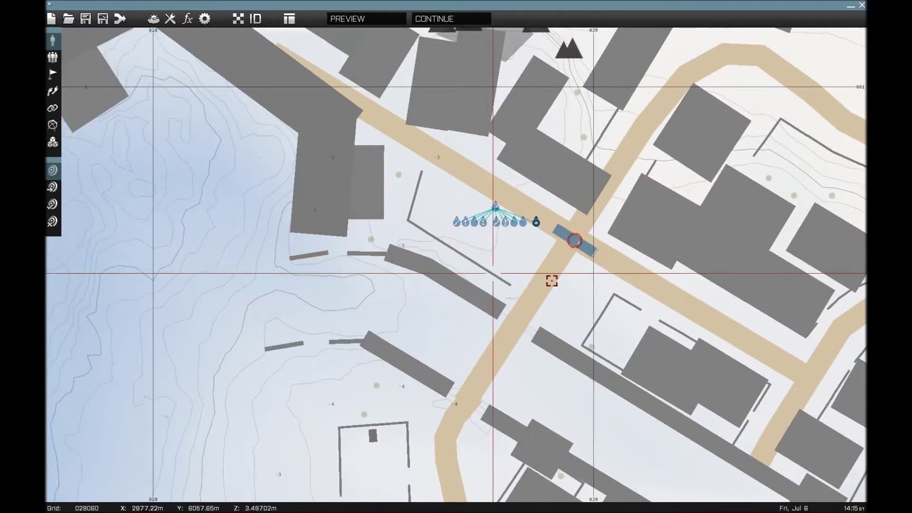
scroll(550, 264, up, 2)
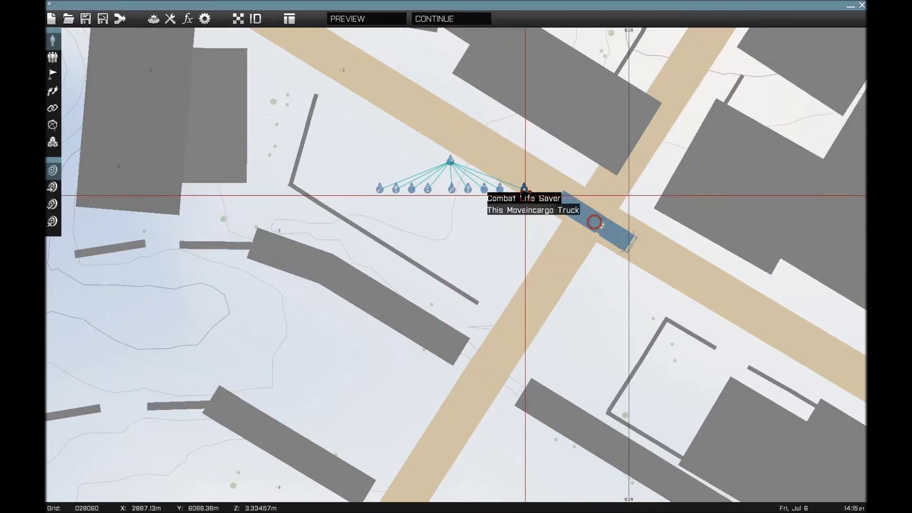
scroll(636, 243, up, 1)
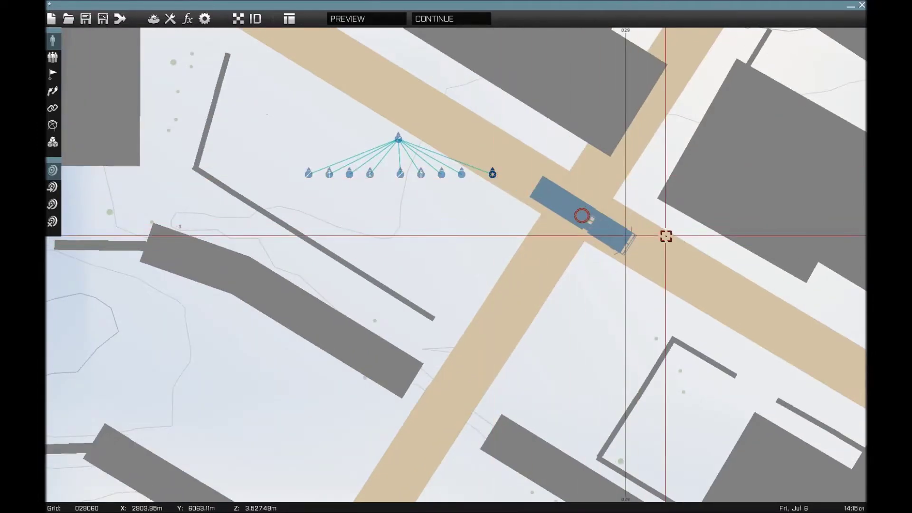
right_drag(664, 235, 580, 283)
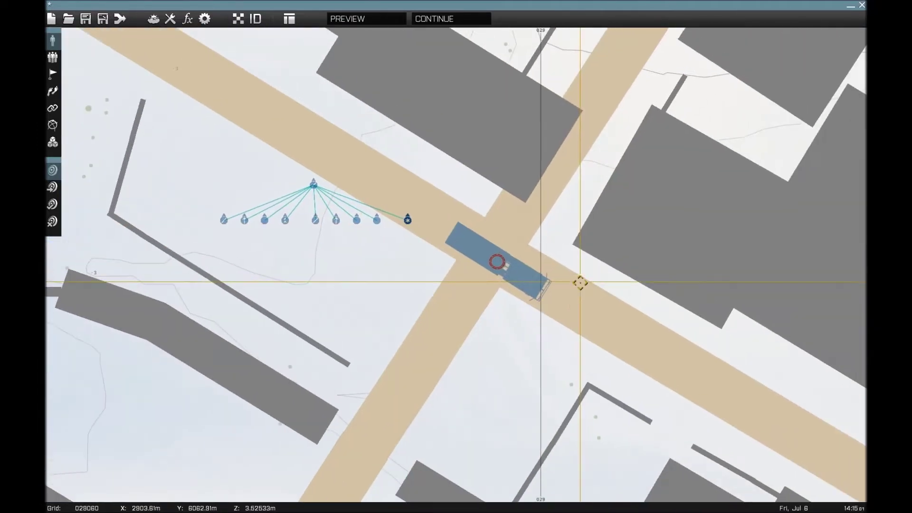
Set the Rifleman's Control to Player and launch a mission preview.
double_click(376, 220)
click(339, 233)
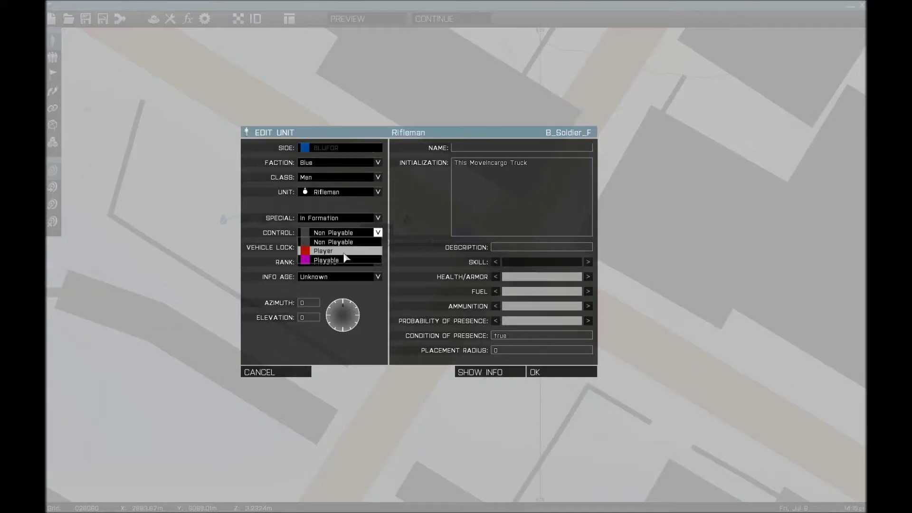
click(344, 251)
click(561, 372)
click(366, 19)
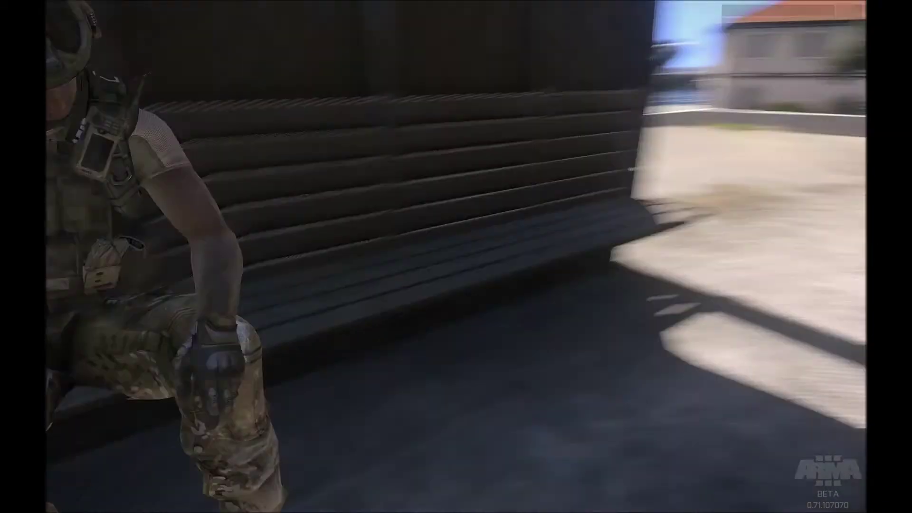
Pause the running preview with Escape and choose to quit the mission.
key(Escape)
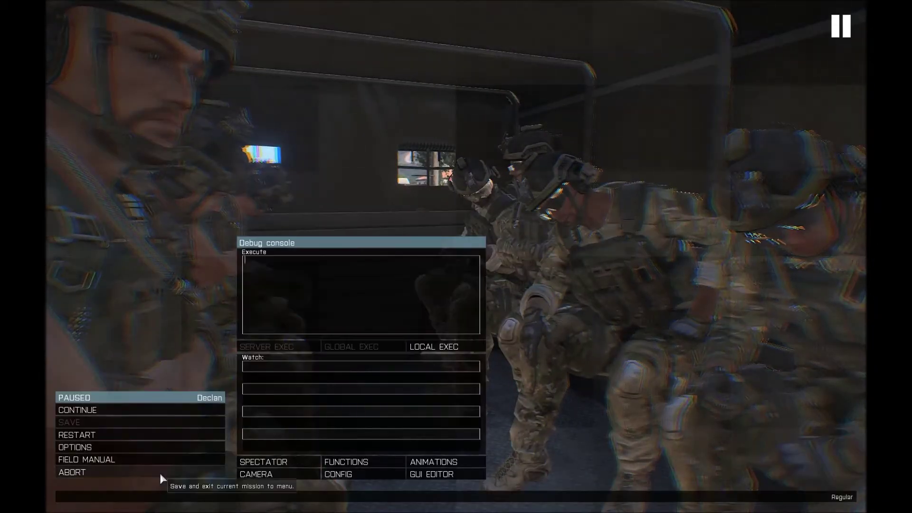
click(160, 474)
Return to the editor and add a Move waypoint for the truck down the street.
click(396, 250)
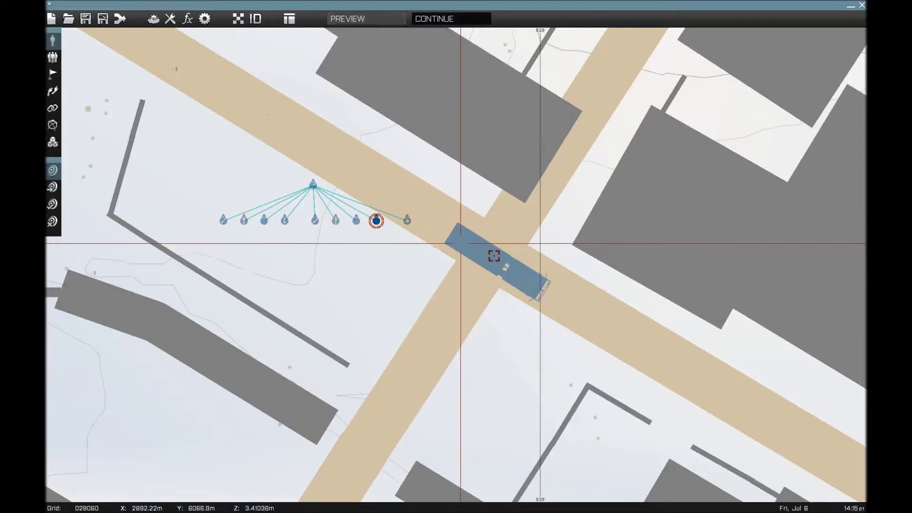
scroll(495, 263, down, 3)
scroll(497, 263, up, 2)
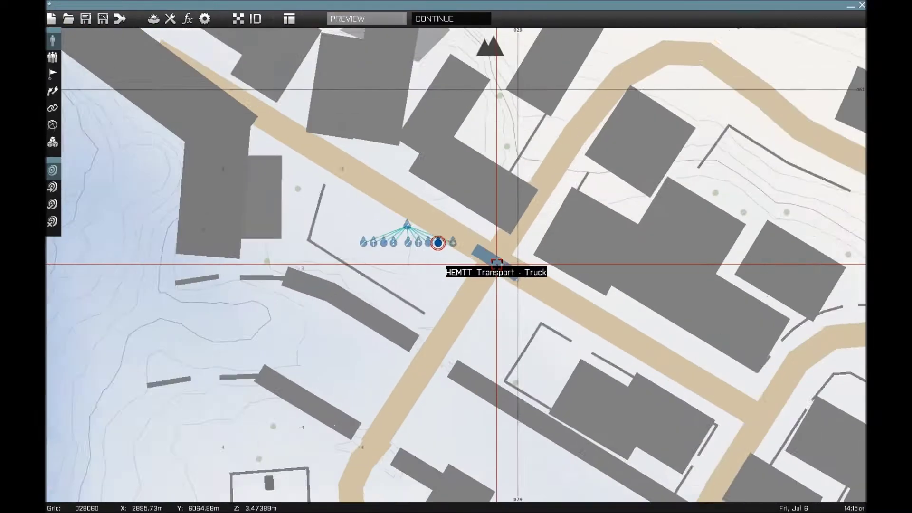
scroll(497, 263, up, 3)
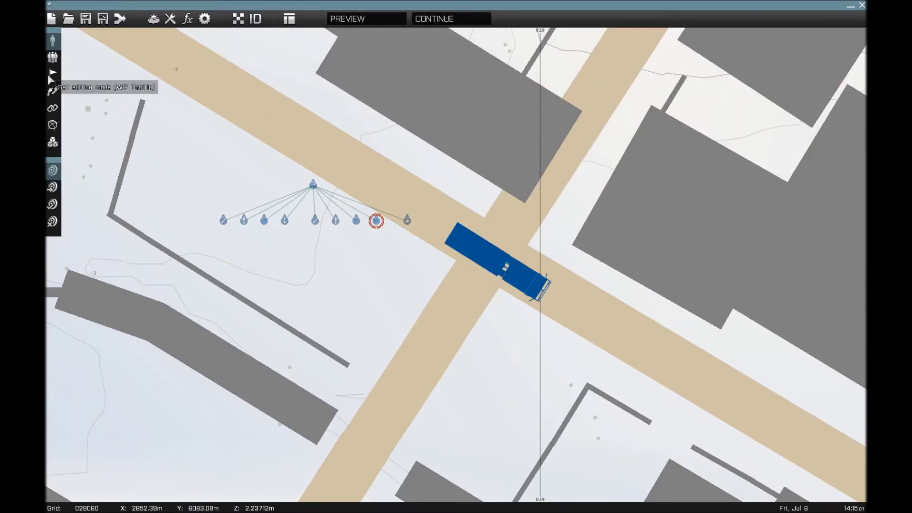
click(53, 91)
scroll(326, 75, down, 5)
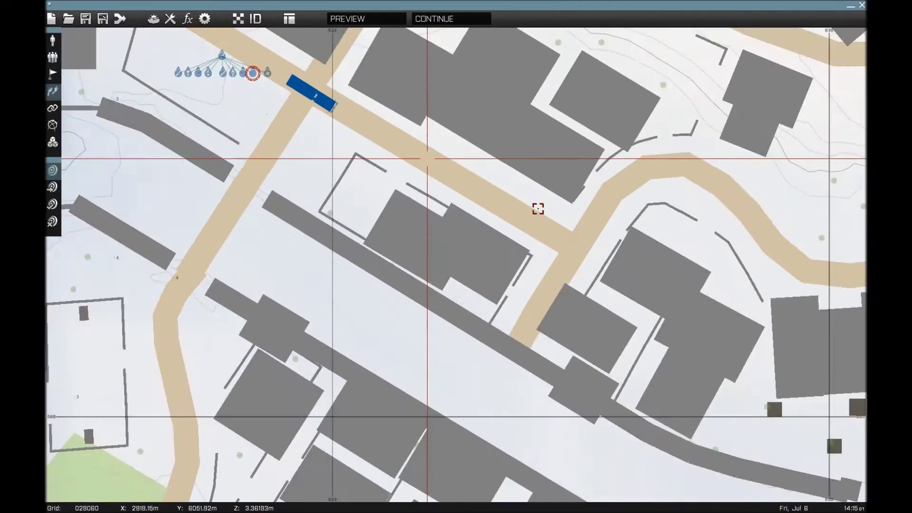
double_click(575, 247)
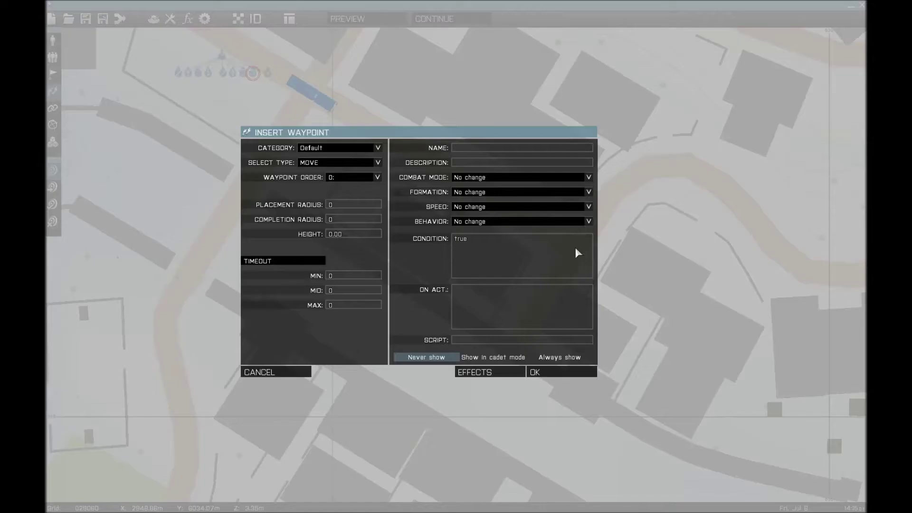
click(555, 372)
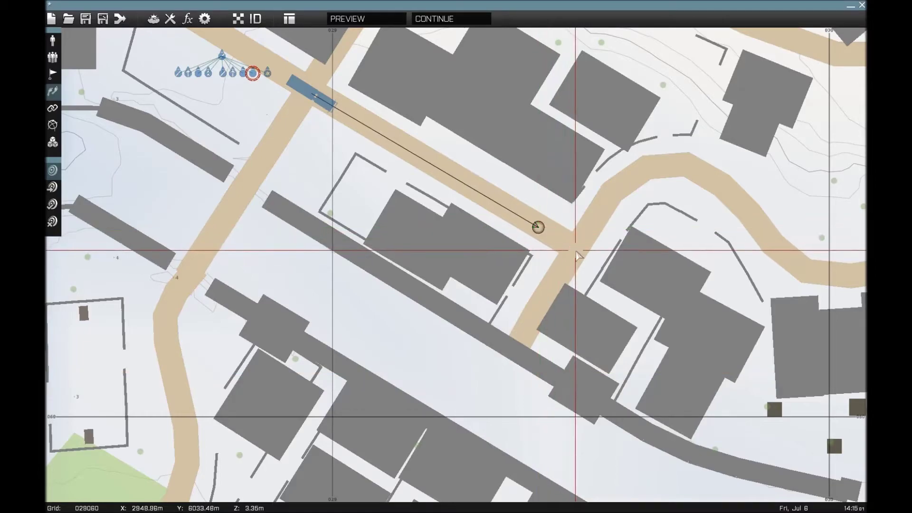
Add a Transport Unload waypoint at the road junction.
double_click(572, 245)
click(338, 163)
click(336, 262)
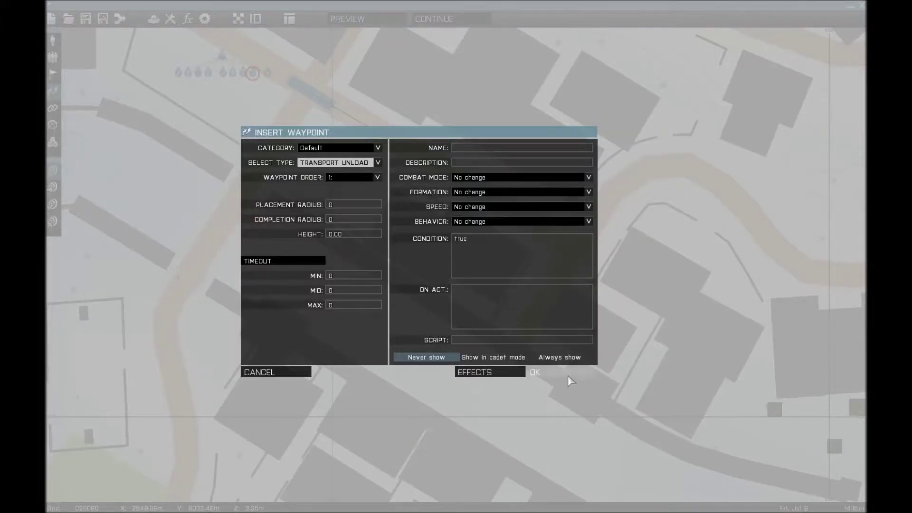
click(568, 373)
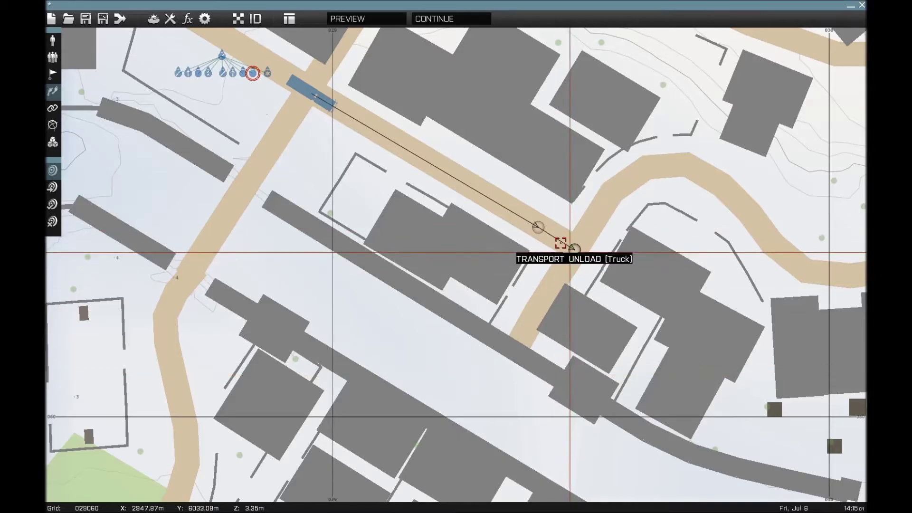
Recentre the map on Agia Marina and the truck's route, then run a new preview.
scroll(276, 148, up, 2)
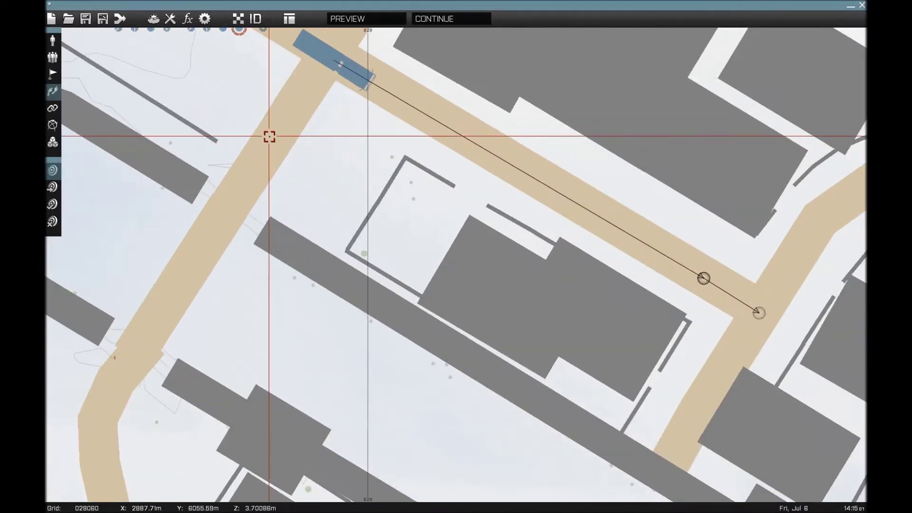
scroll(280, 142, down, 3)
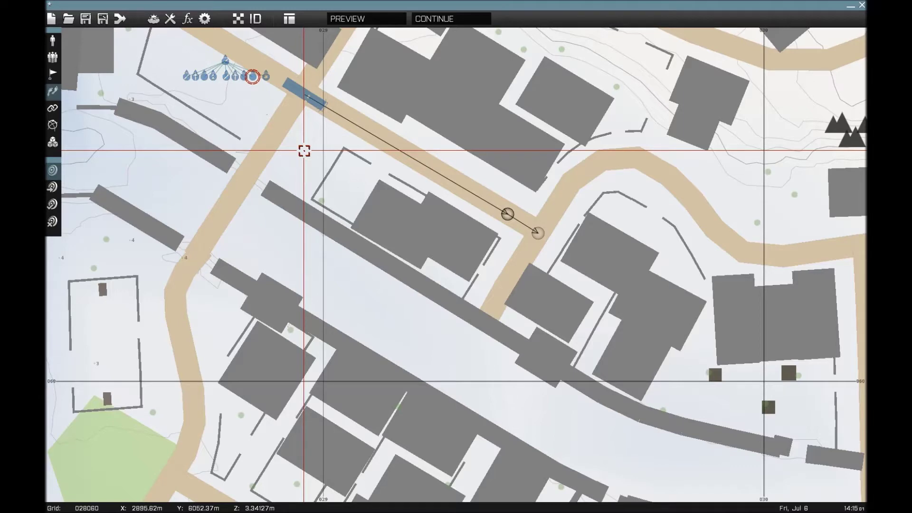
scroll(357, 178, down, 5)
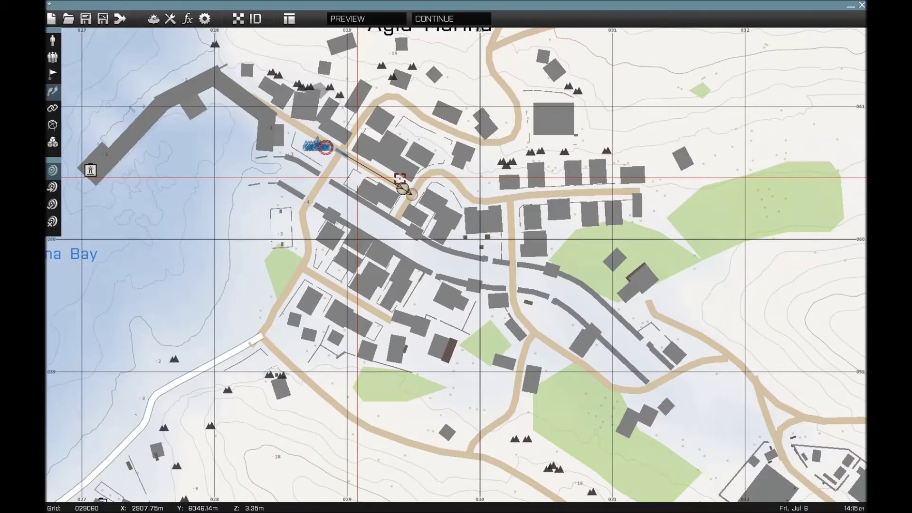
scroll(384, 211, up, 2)
right_drag(384, 211, 329, 385)
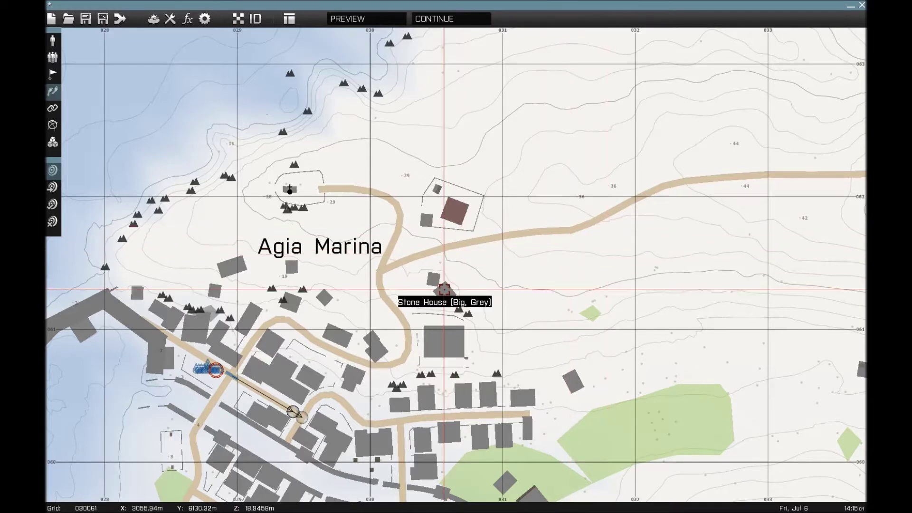
right_drag(445, 290, 626, 162)
scroll(465, 258, up, 5)
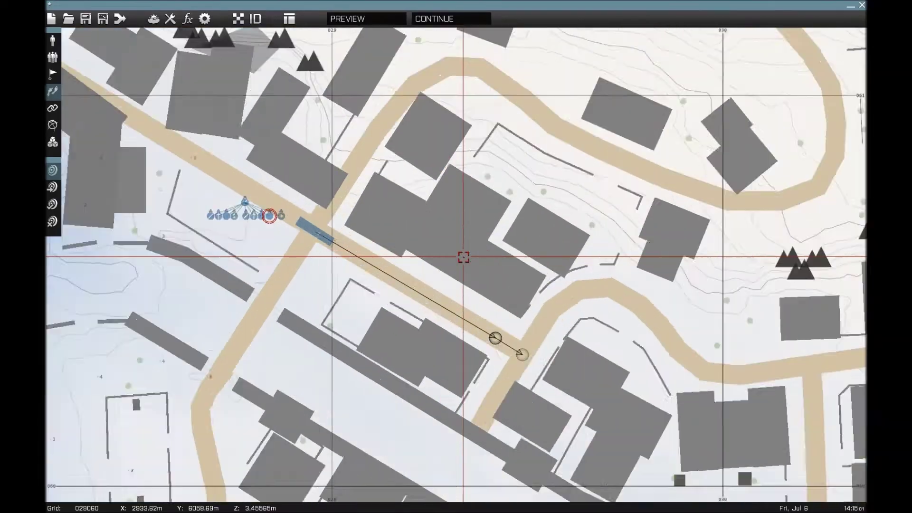
click(350, 19)
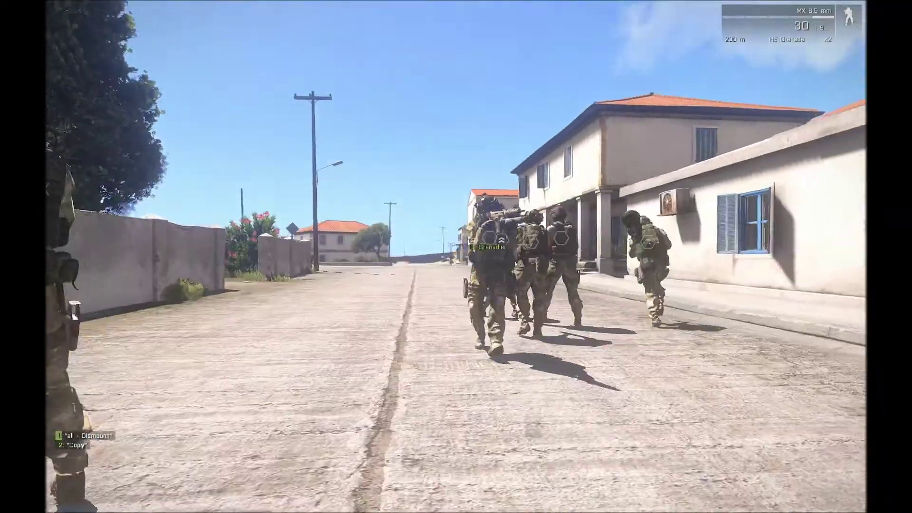
Walk the soldier toward the truck in third-person view, then abort the preview to the editor.
key(KP_Enter)
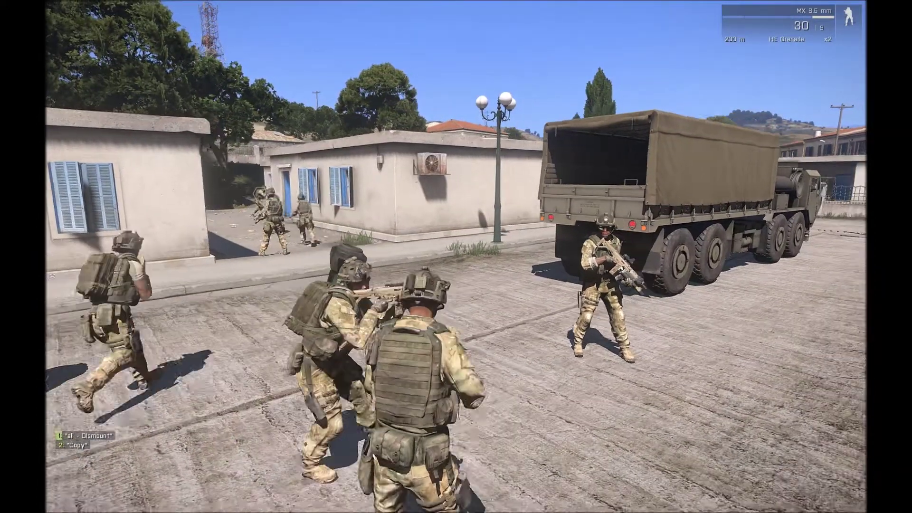
key(w)
key(w)
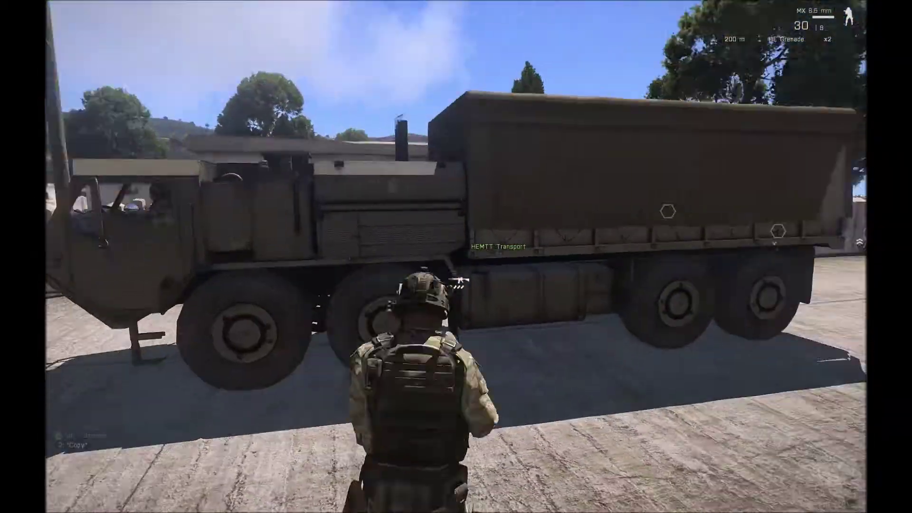
key(Escape)
click(181, 472)
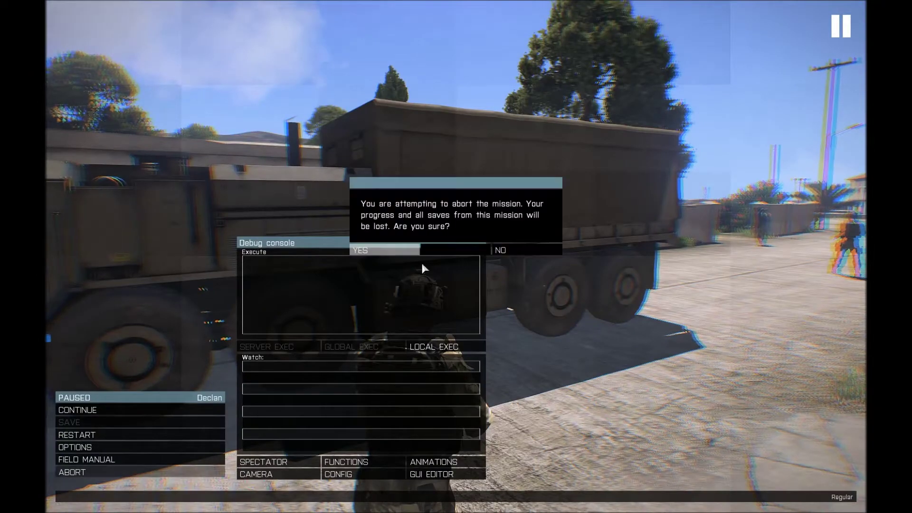
click(404, 251)
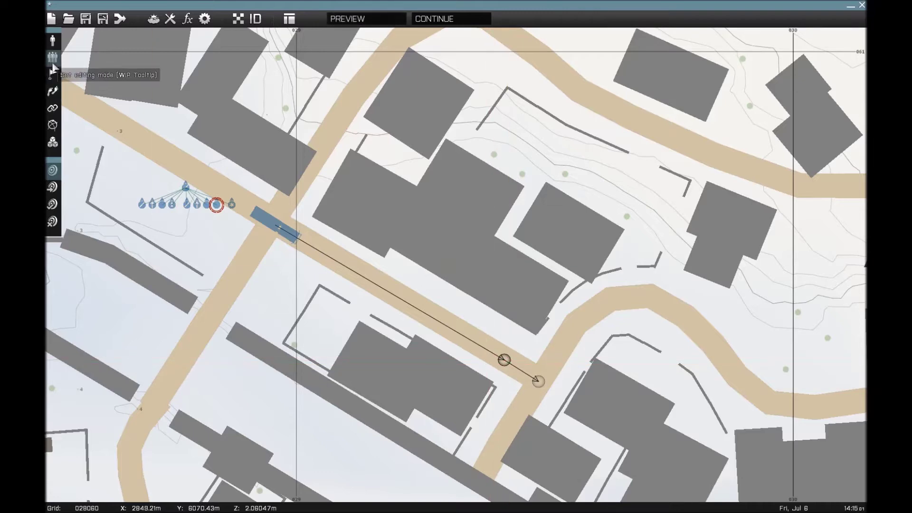
Add a squad waypoint at the eastern road junction in Agia Marina and launch a new preview.
click(53, 90)
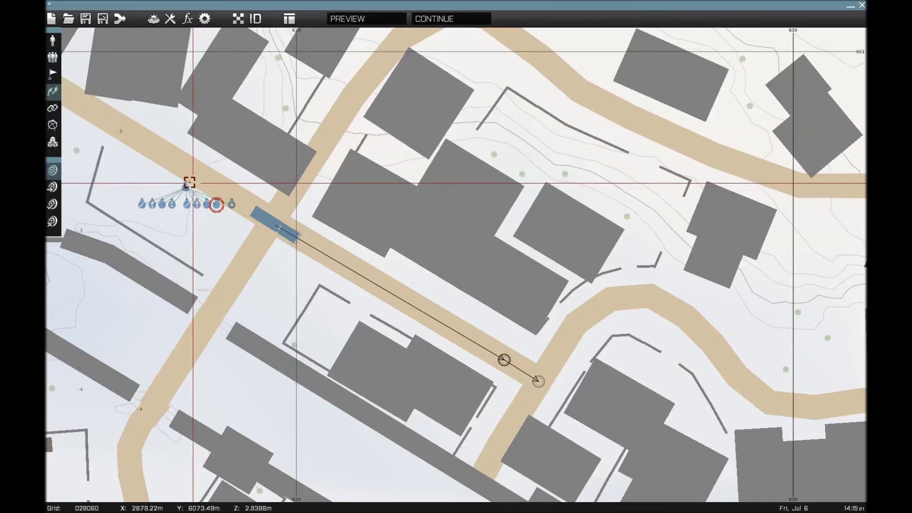
scroll(375, 244, down, 3)
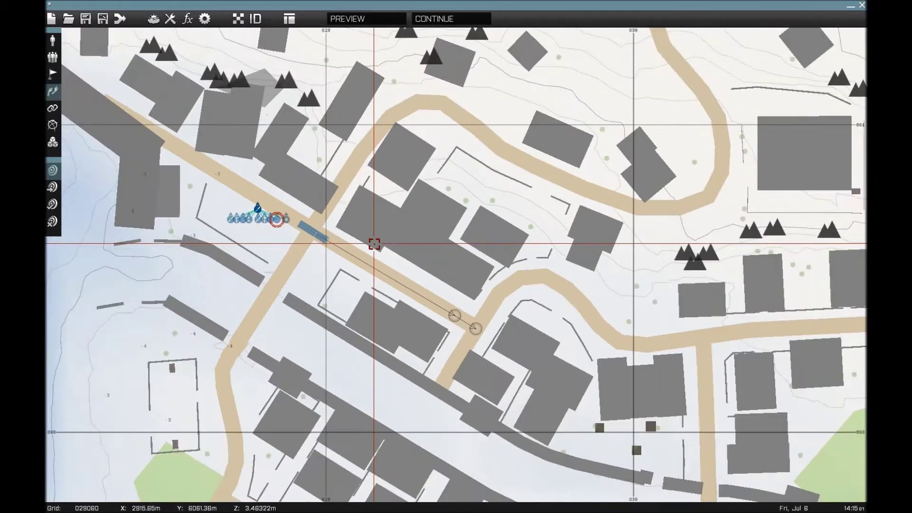
scroll(637, 373, down, 2)
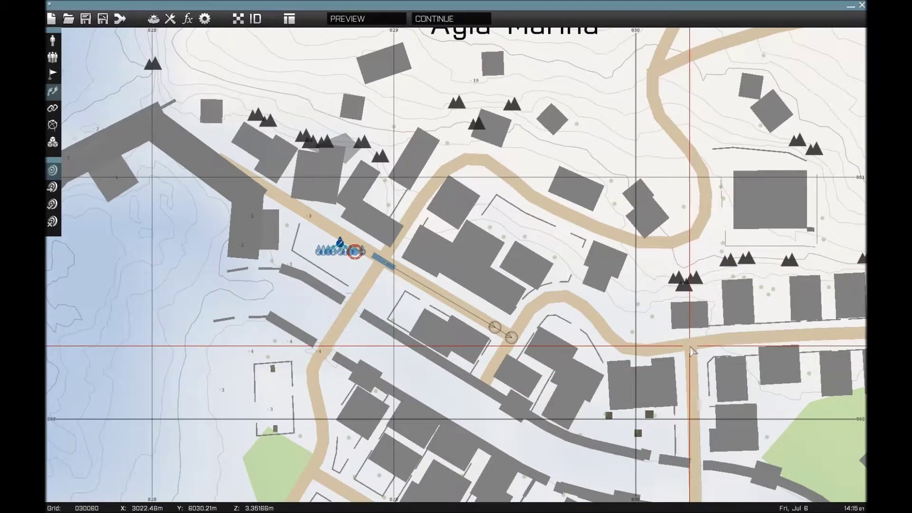
double_click(690, 348)
click(568, 372)
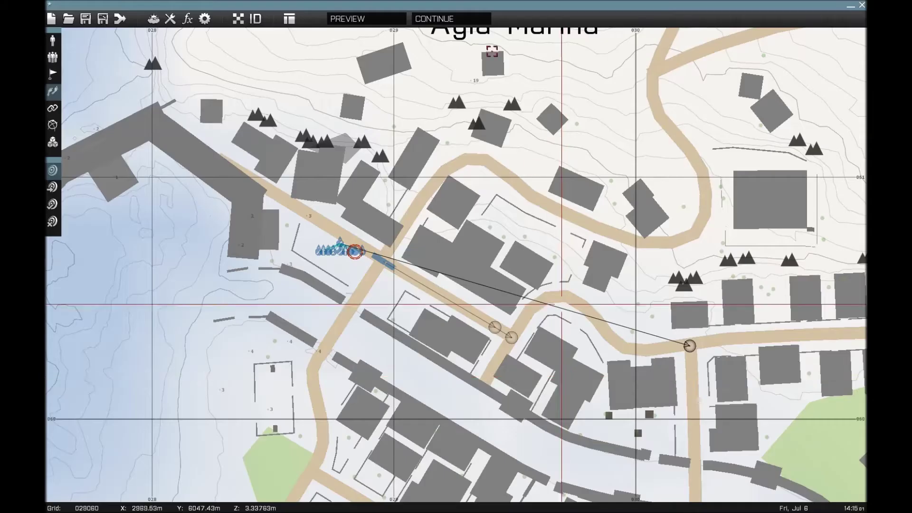
click(381, 19)
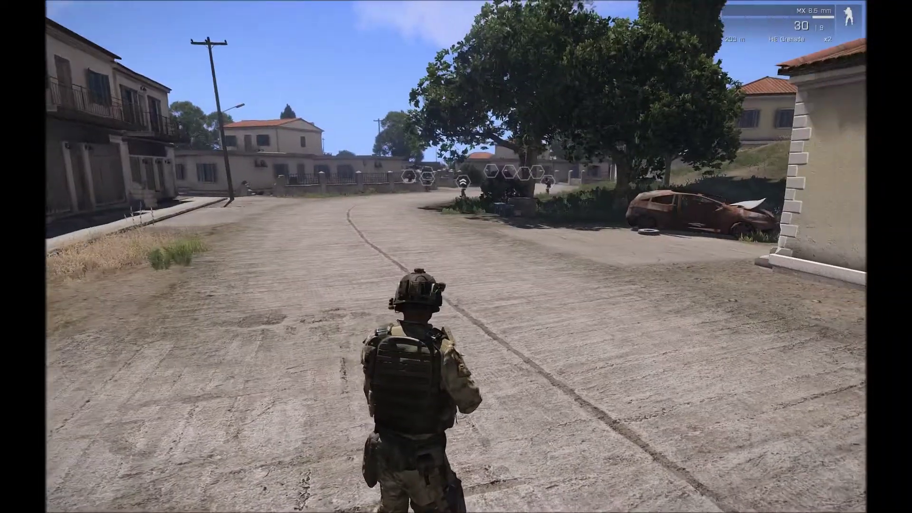
Pause the on-foot preview and request to abort the mission.
key(Escape)
click(104, 472)
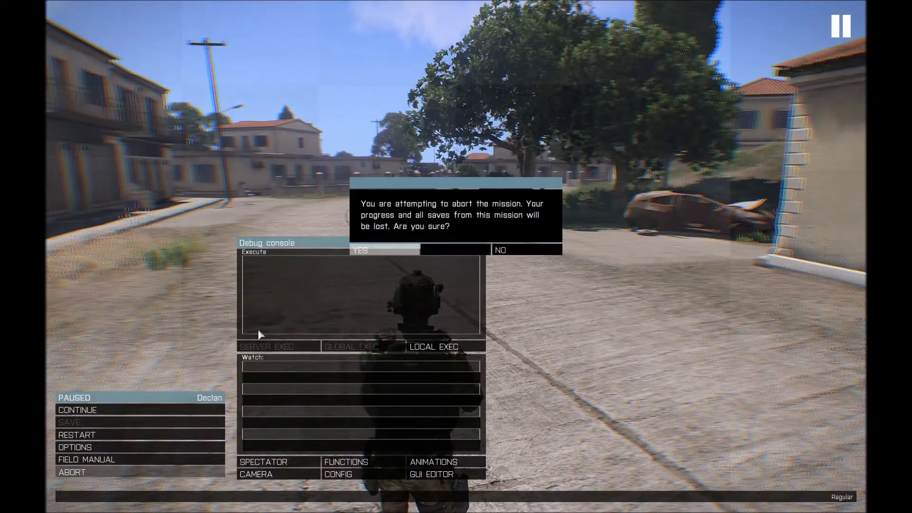
Return to the editor, pan to the northern hills above Agia Marina, and start inserting a unit there.
click(379, 250)
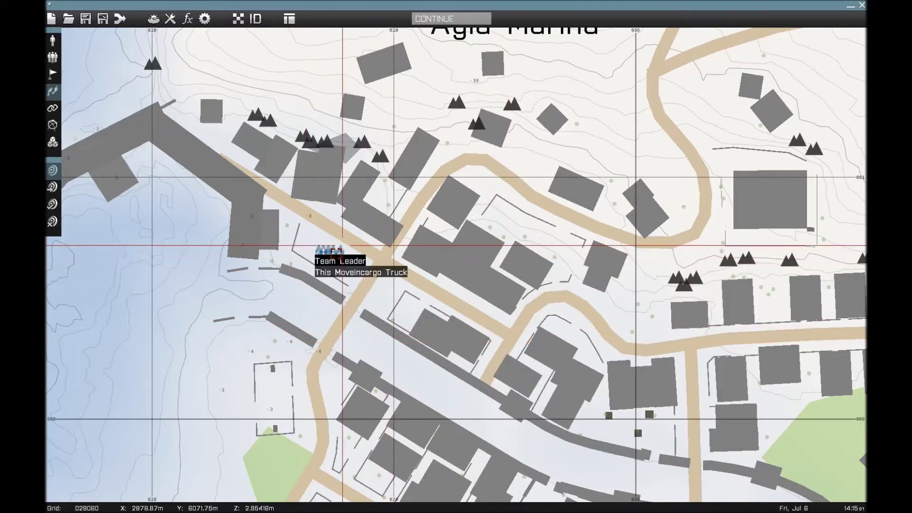
scroll(276, 257, down, 6)
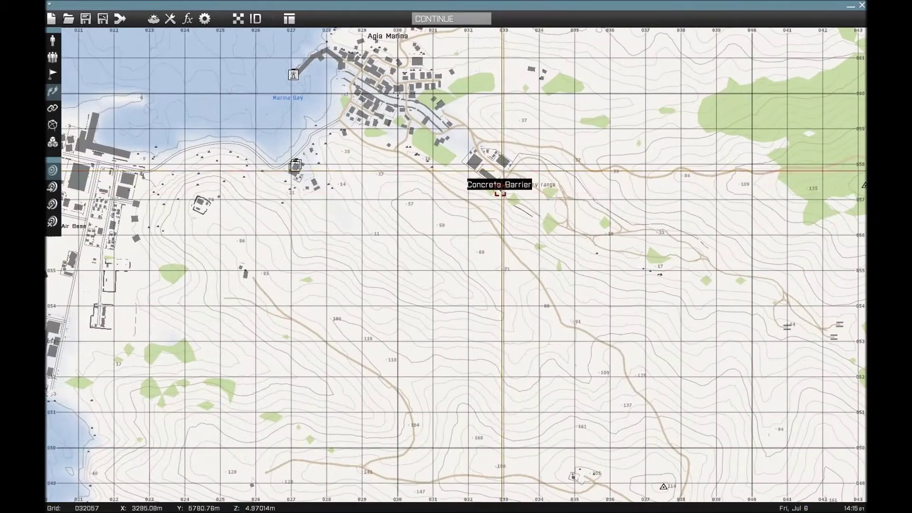
scroll(501, 194, down, 3)
scroll(584, 262, up, 4)
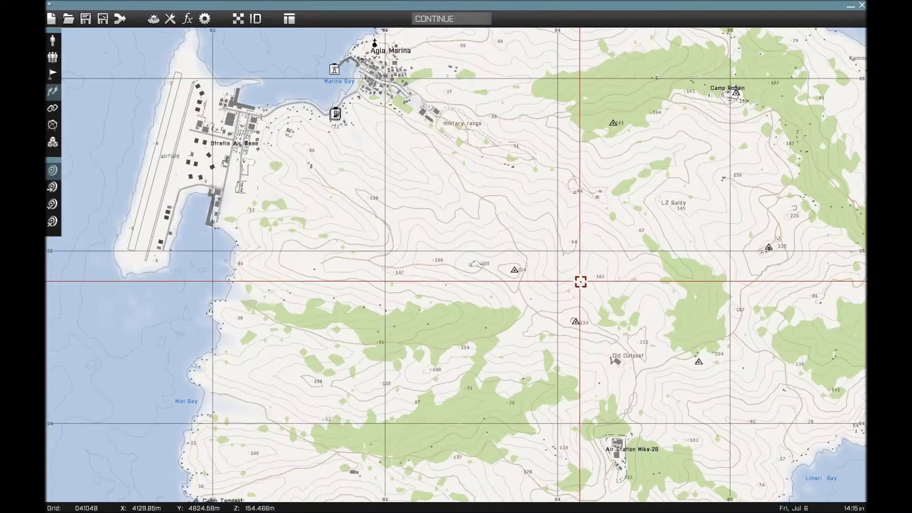
right_drag(611, 316, 534, 147)
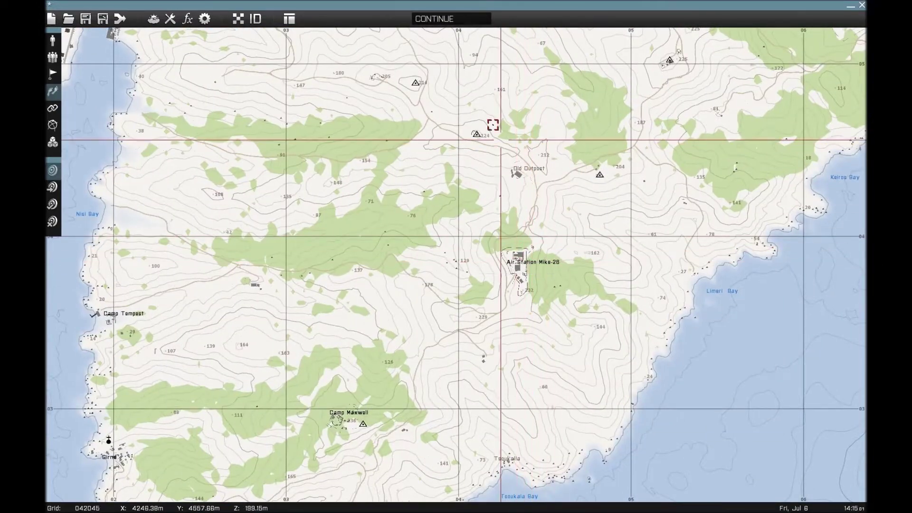
right_drag(492, 125, 79, 71)
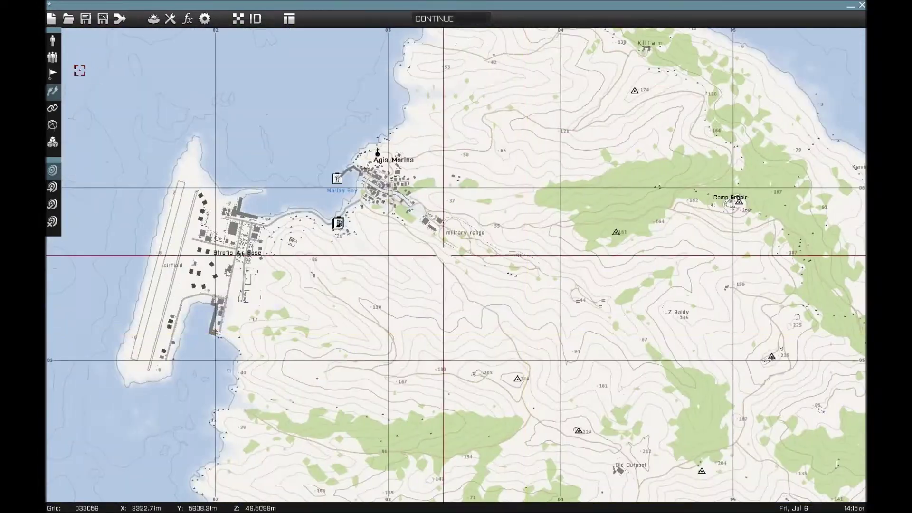
right_drag(527, 58, 317, 212)
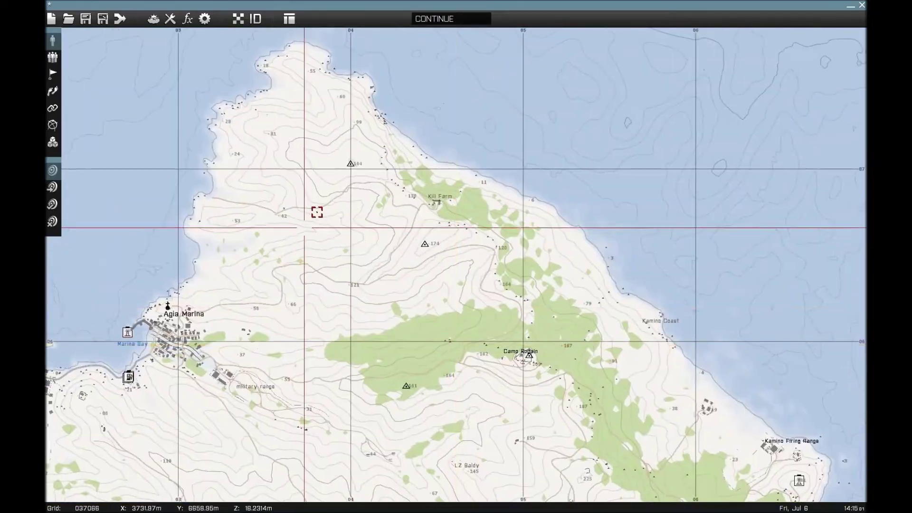
double_click(317, 212)
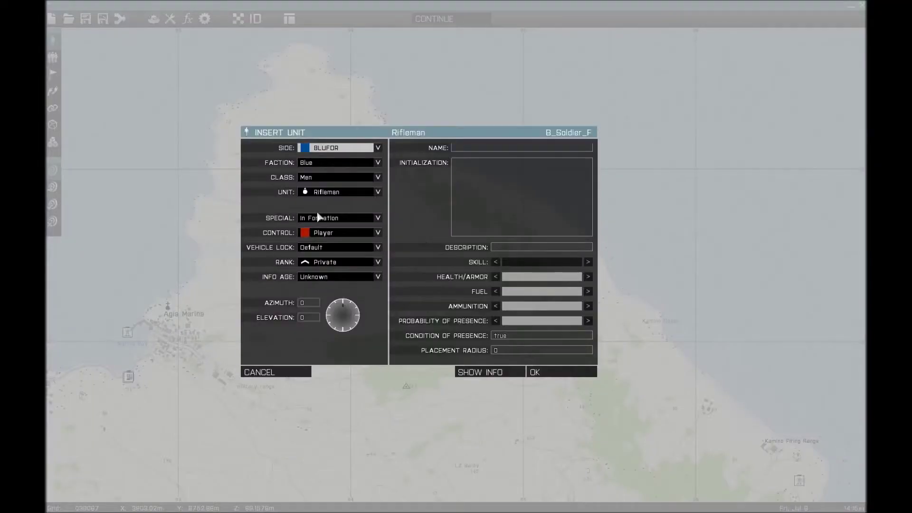
Insert an OPFOR Air-class Mi-48 Kajman with the player as pilot on the northern hills.
click(334, 148)
click(338, 169)
click(341, 192)
click(318, 177)
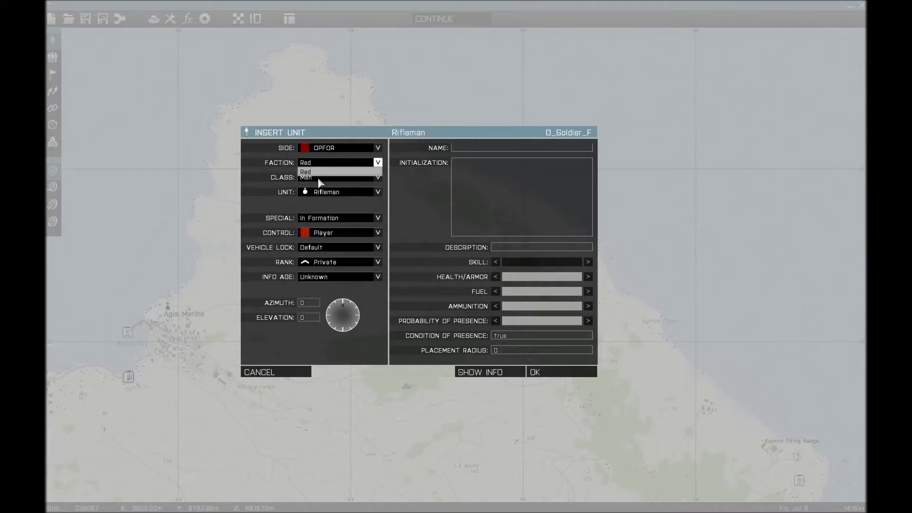
click(318, 178)
click(316, 187)
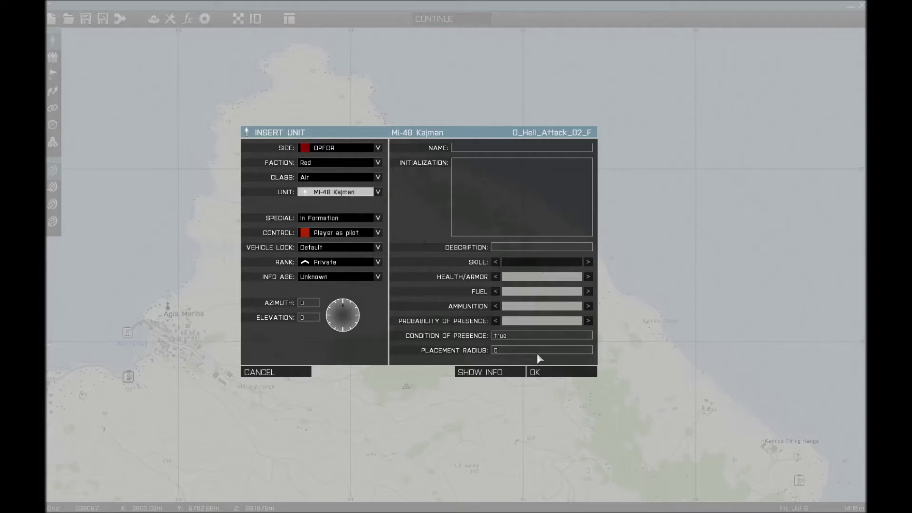
click(545, 375)
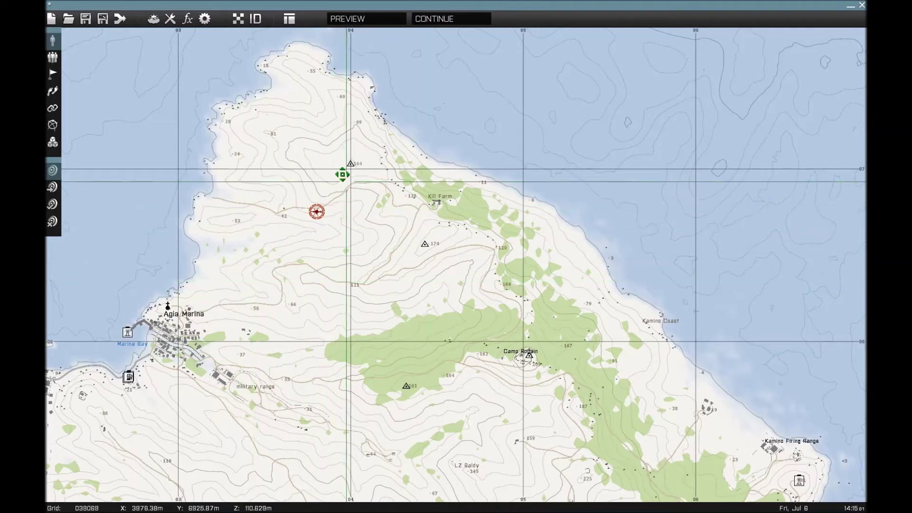
Place an OPFOR Rifle Squad near the helicopter and delete one of its soldiers.
scroll(279, 169, up, 6)
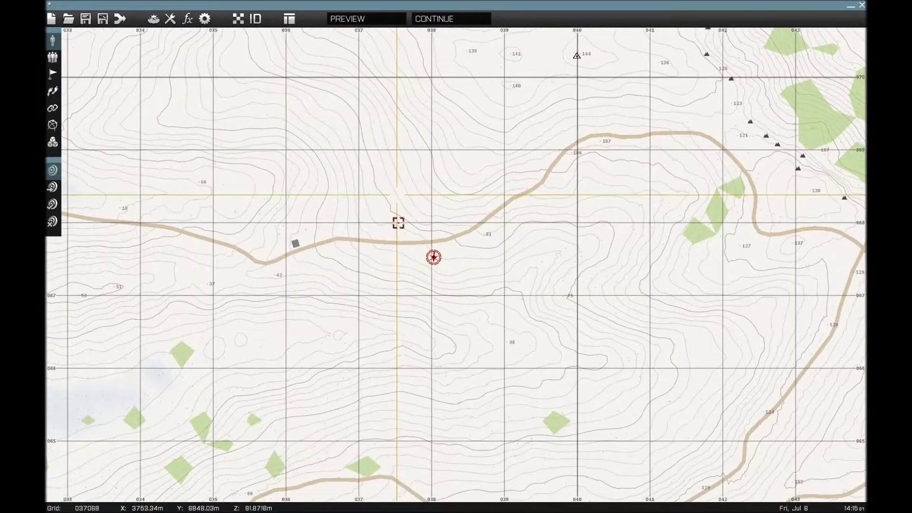
key(F2)
double_click(408, 210)
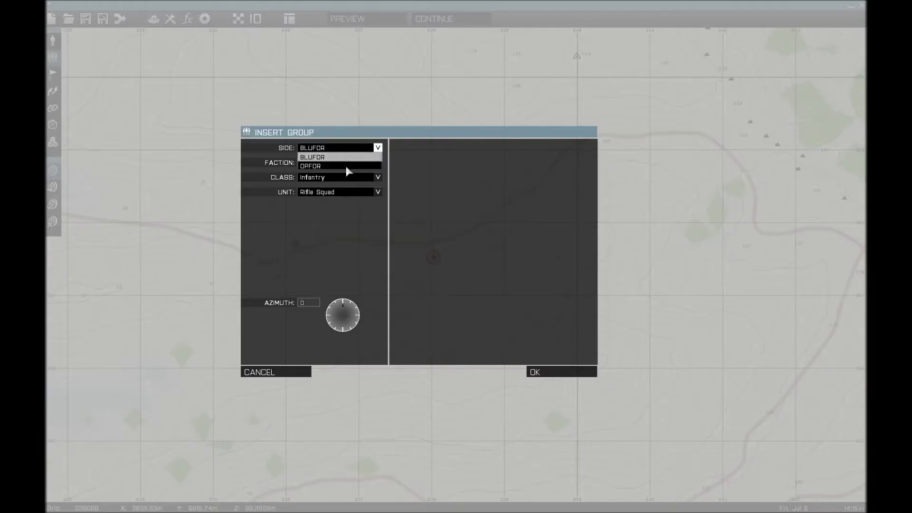
click(556, 372)
scroll(487, 252, up, 5)
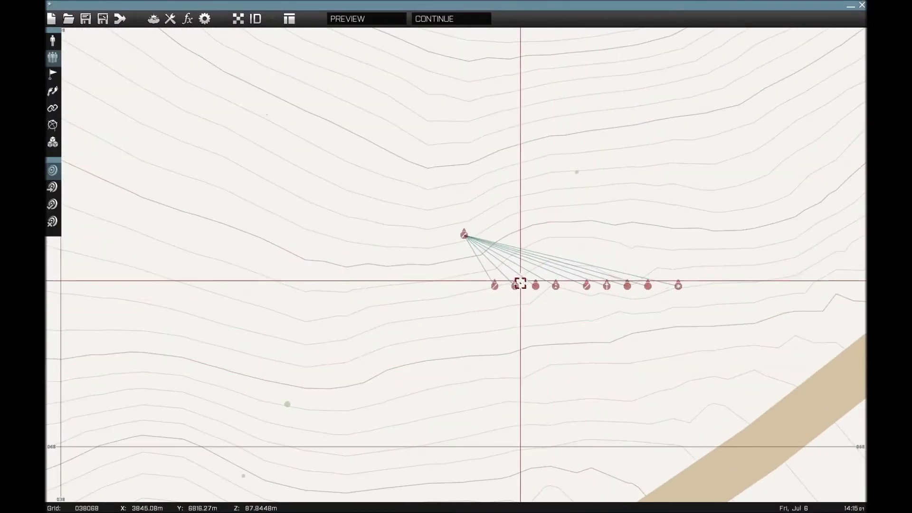
key(Delete)
Move the squad to sit just right of the Mi-48 helicopter.
scroll(629, 284, down, 5)
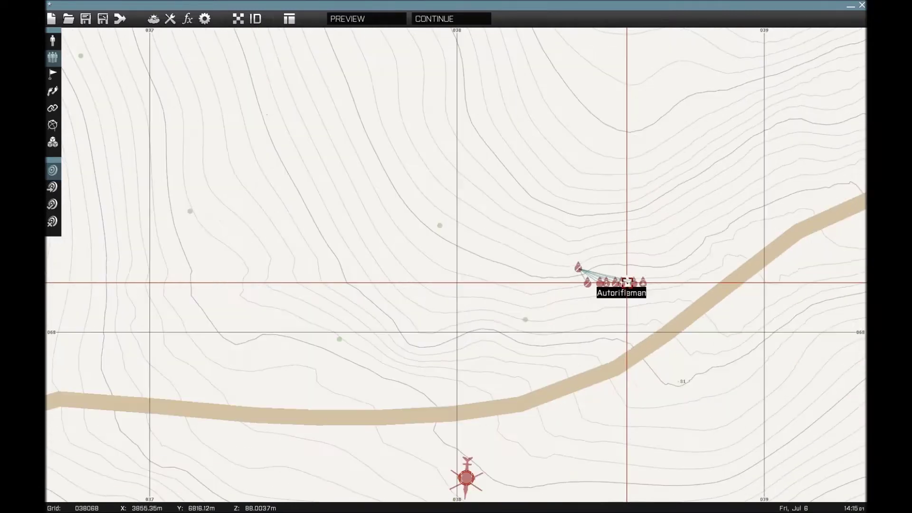
click(52, 40)
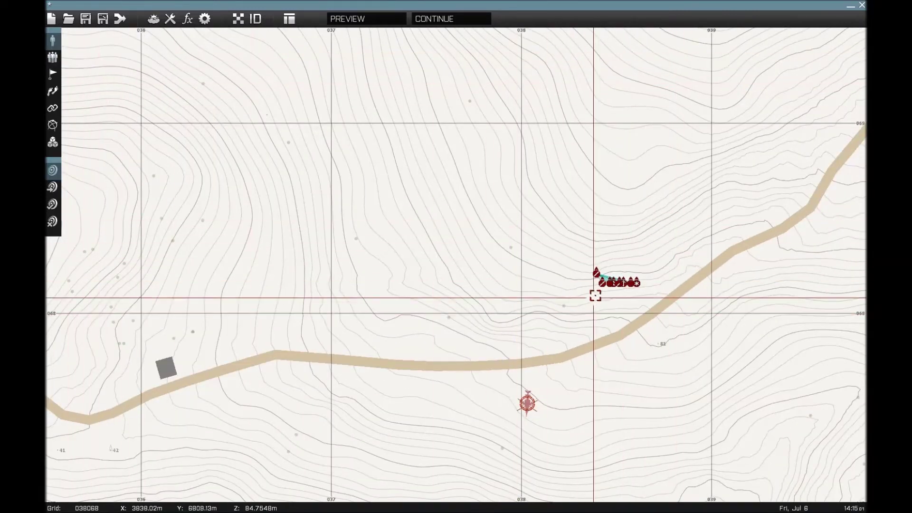
drag(596, 278, 590, 413)
scroll(555, 306, up, 3)
scroll(554, 305, up, 3)
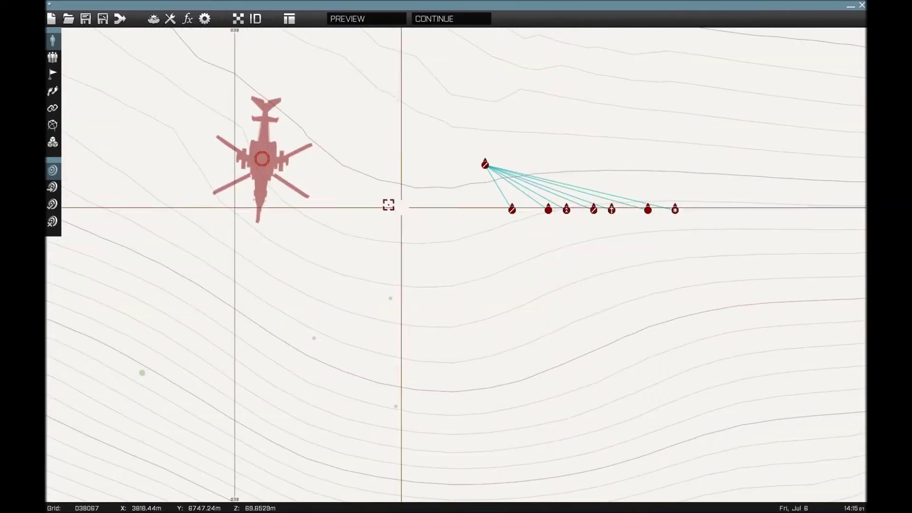
Name the Mi-48 'Heli' with a Flying start, then open the squad leader's unit settings.
double_click(306, 201)
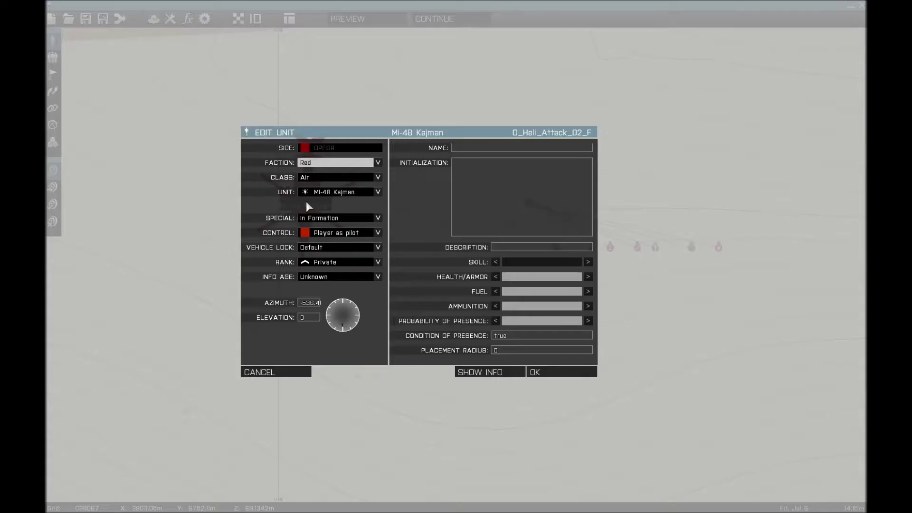
text(Heli)
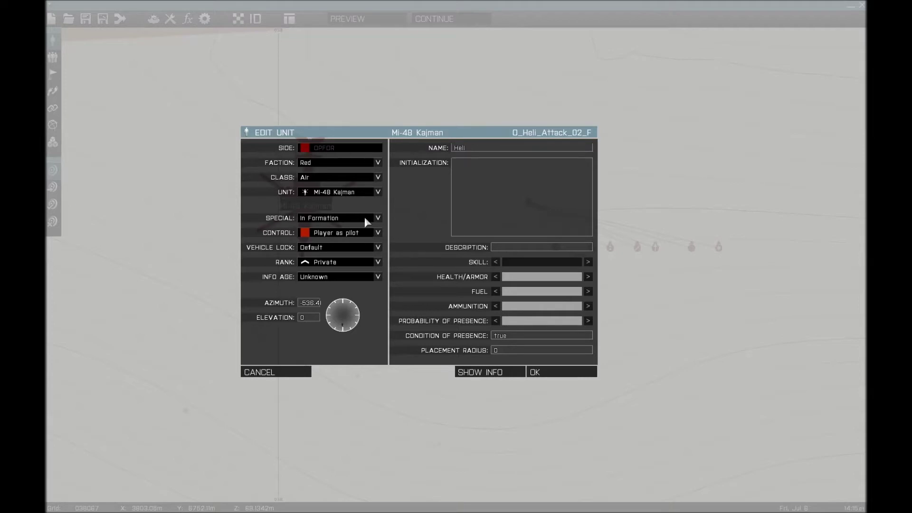
click(364, 217)
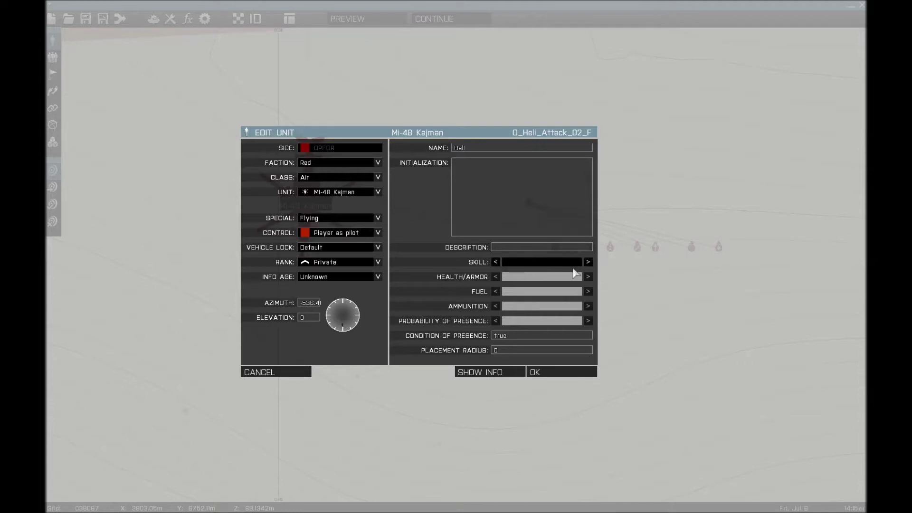
click(537, 373)
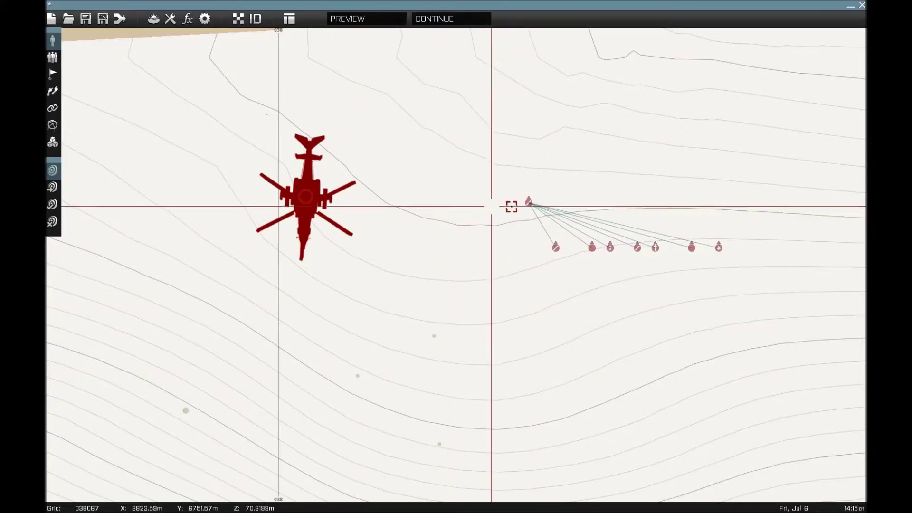
double_click(528, 202)
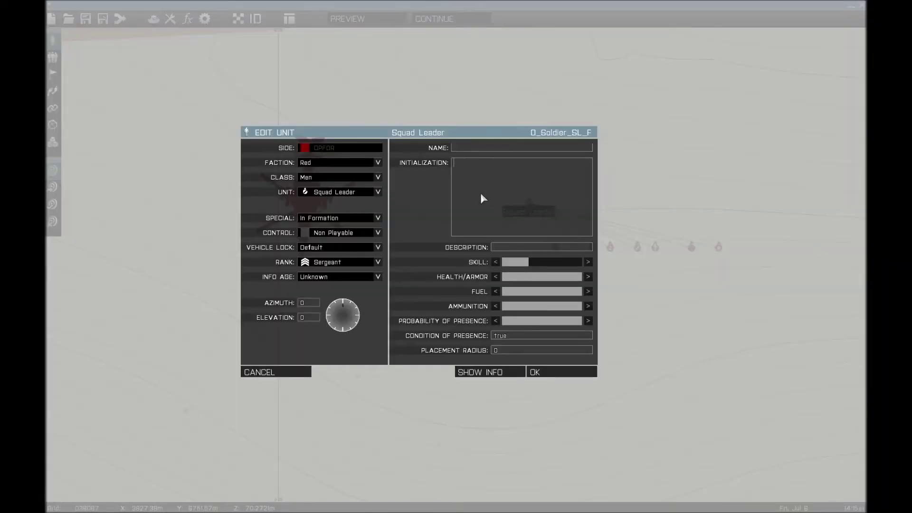
Give the squad leader and team leader the init line 'This moveInCargo Heli'.
text(This move)
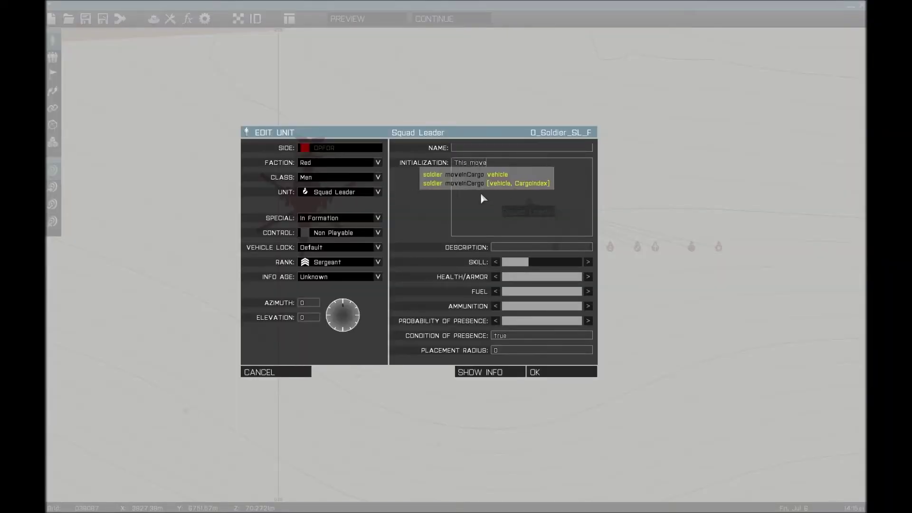
text(InCargo )
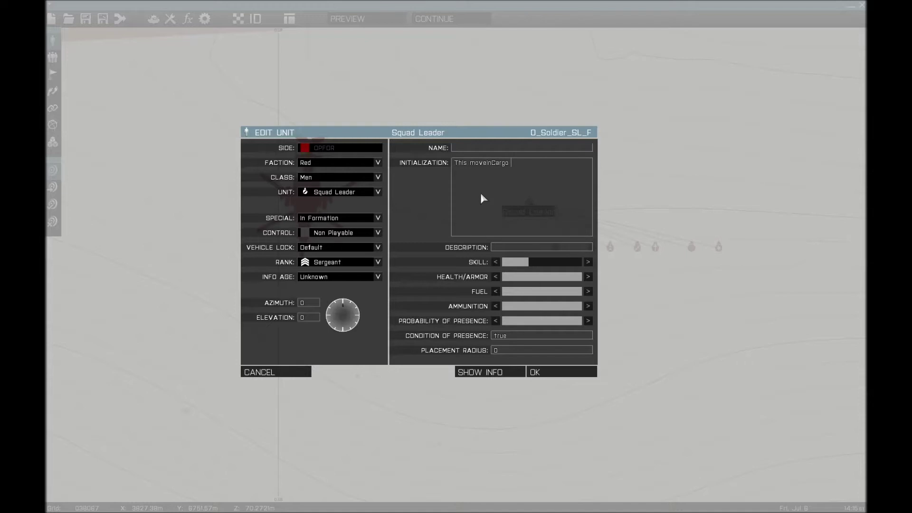
text(Heli)
drag(517, 198, 424, 180)
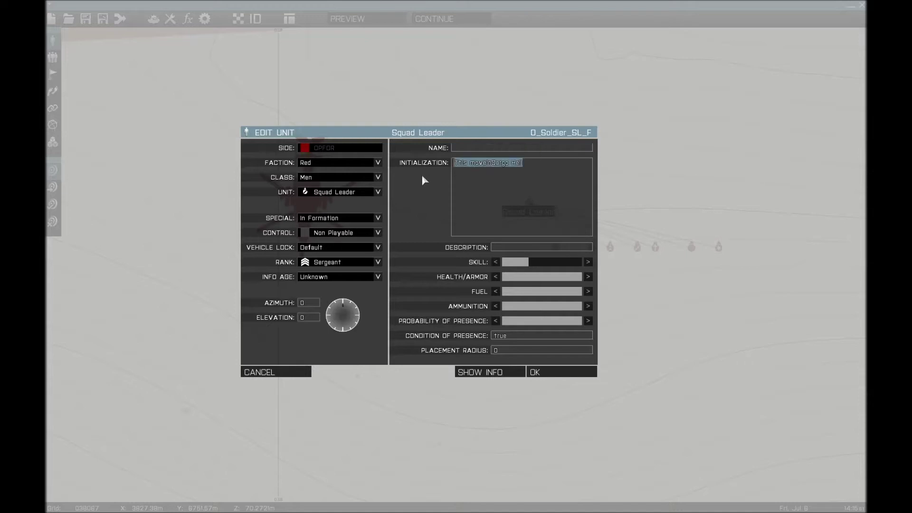
click(531, 373)
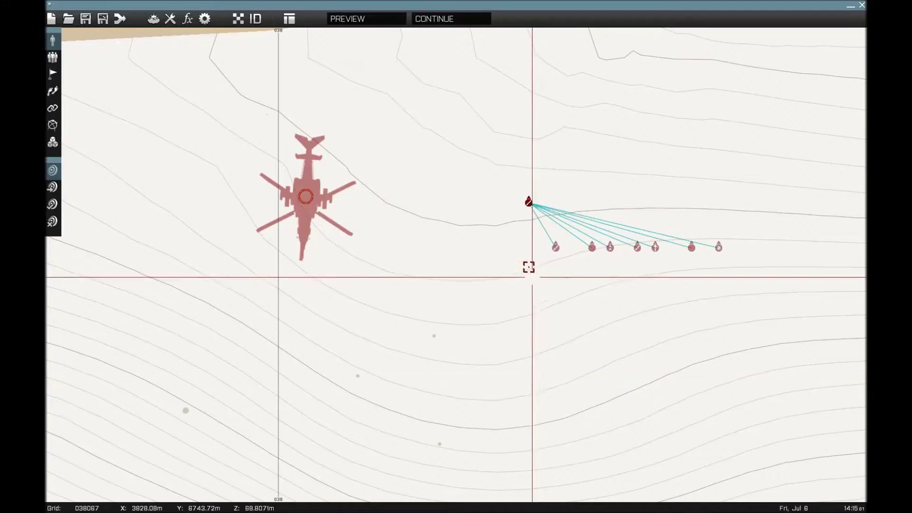
double_click(555, 247)
click(574, 380)
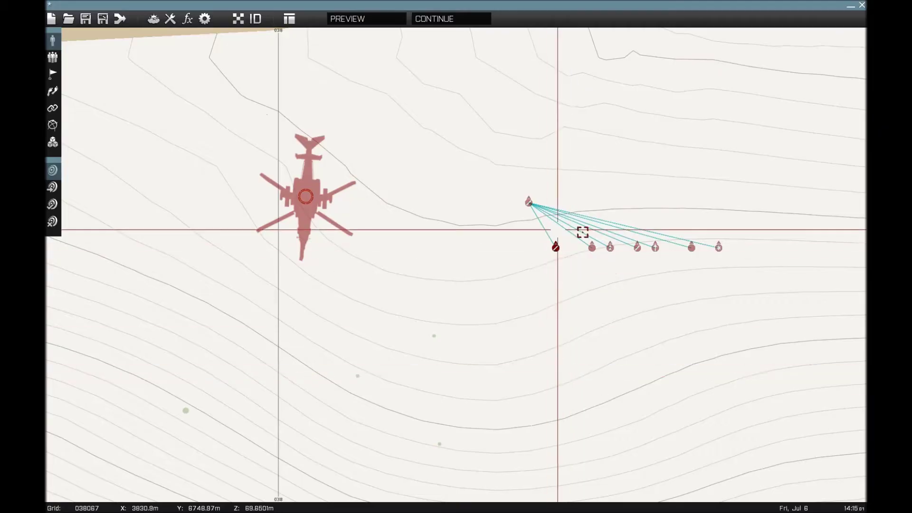
Apply the same cargo init line to the grenadier, Rifleman (AT) and second team leader.
double_click(589, 248)
click(561, 375)
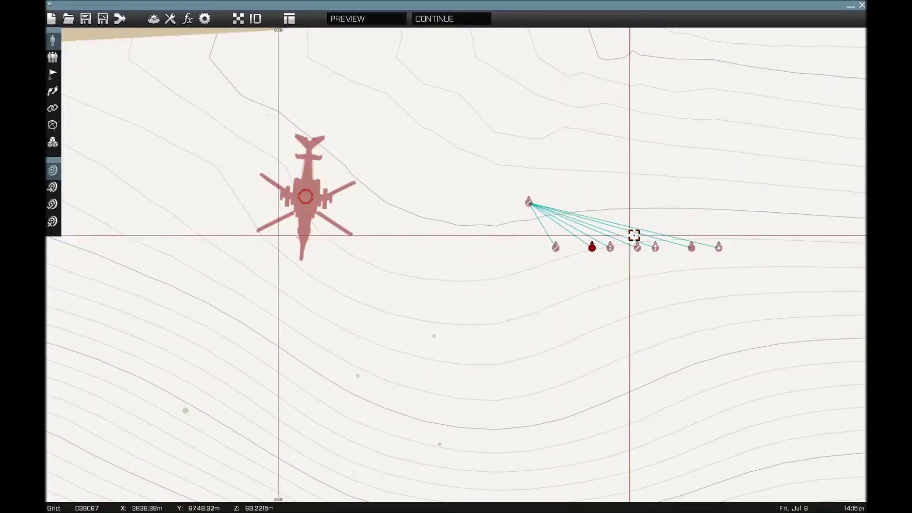
double_click(611, 246)
click(569, 376)
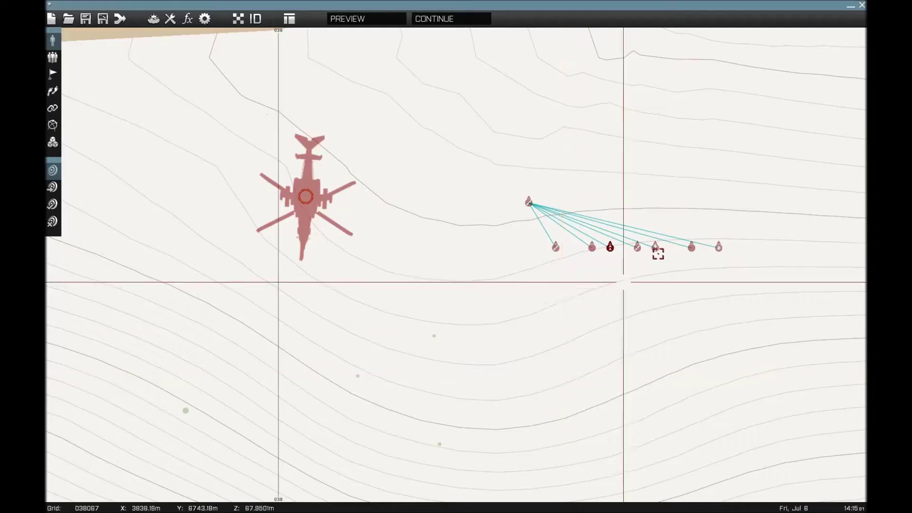
double_click(610, 247)
click(577, 374)
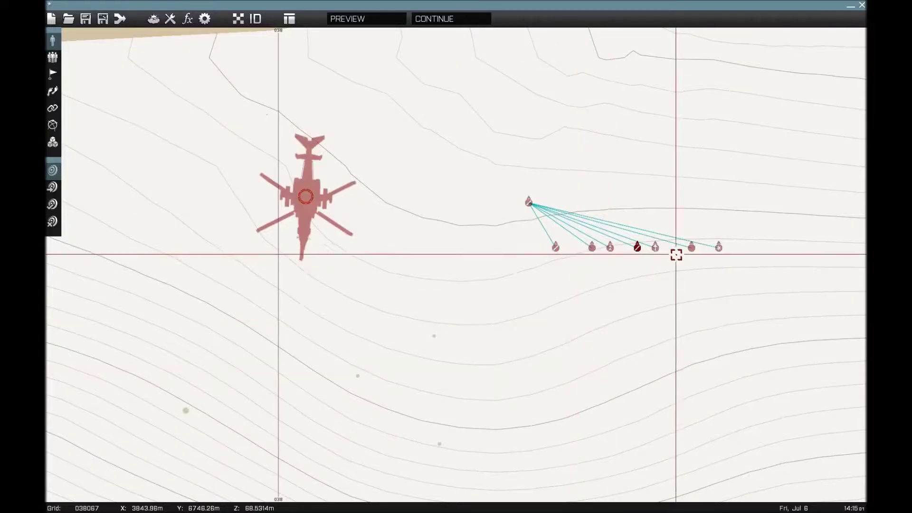
Apply the cargo init line to the autorifleman, rifleman and combat life saver.
double_click(656, 246)
click(557, 374)
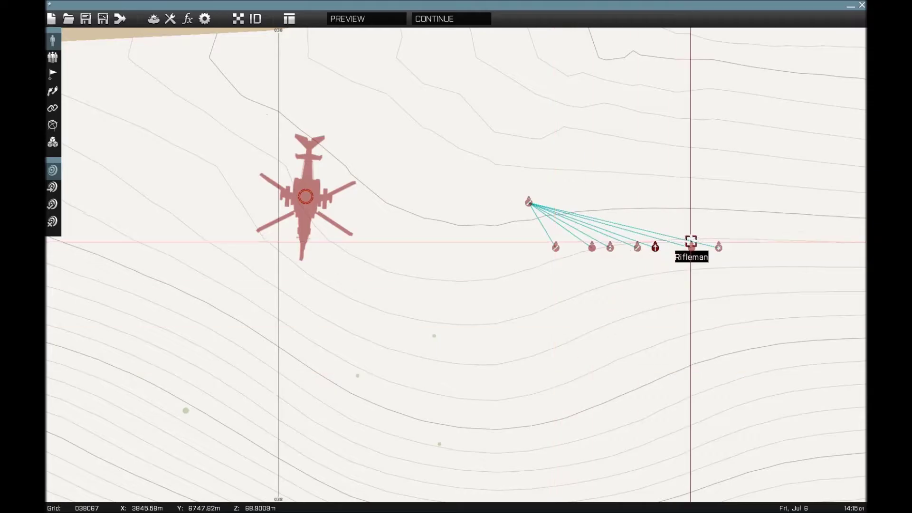
double_click(692, 247)
click(564, 373)
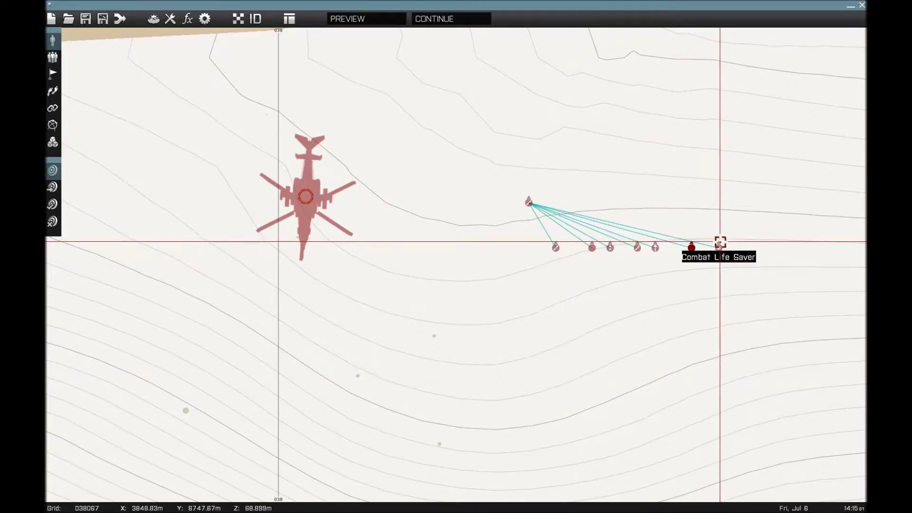
double_click(718, 245)
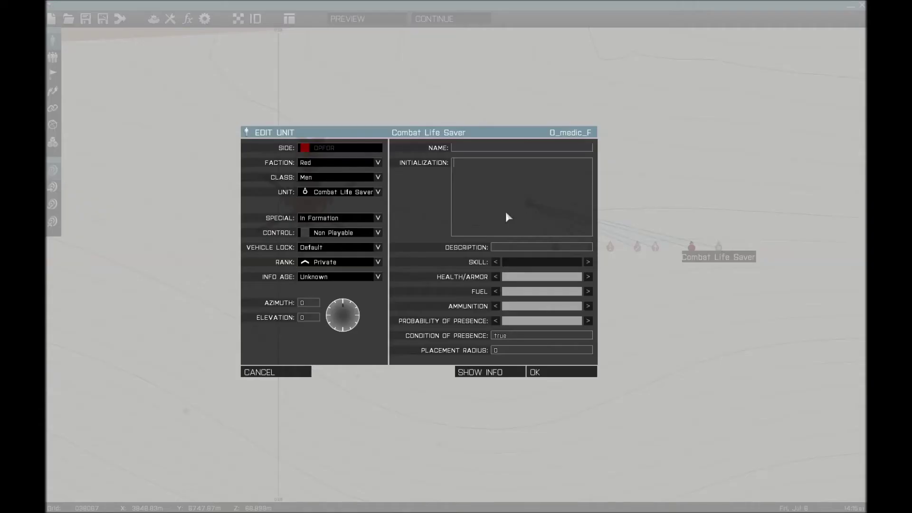
click(572, 374)
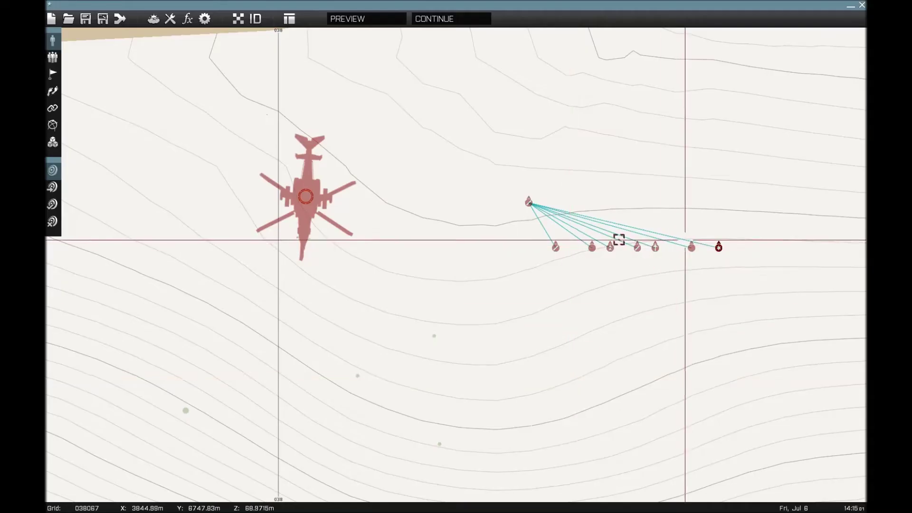
Check the helicopter's name Heli and add a Move waypoint at Agia Marina.
double_click(303, 197)
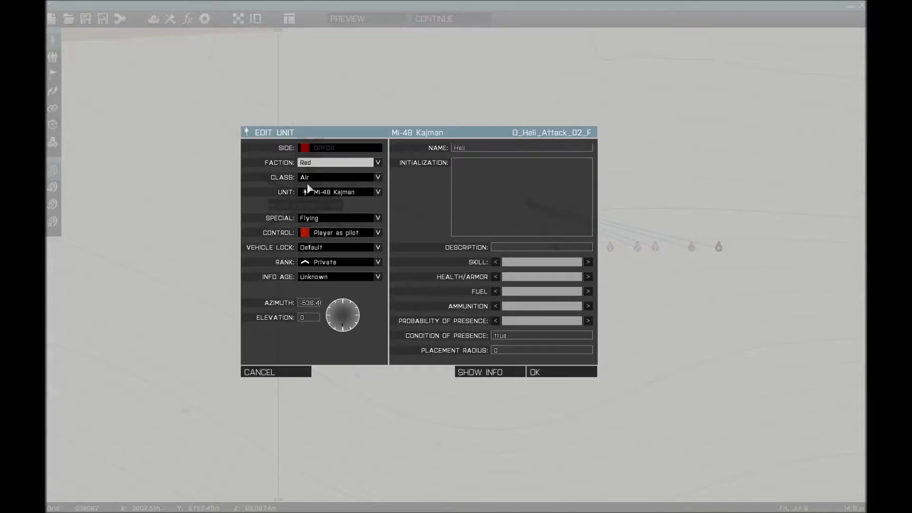
click(251, 373)
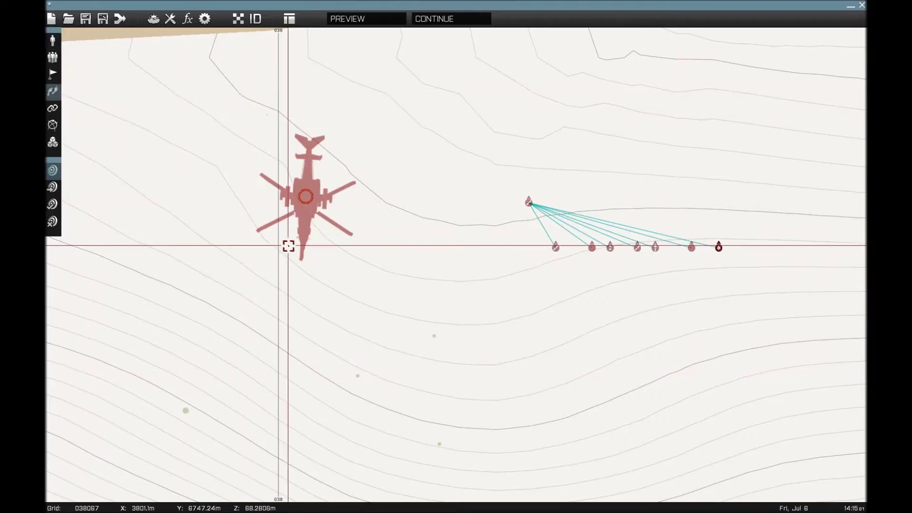
scroll(299, 208, down, 10)
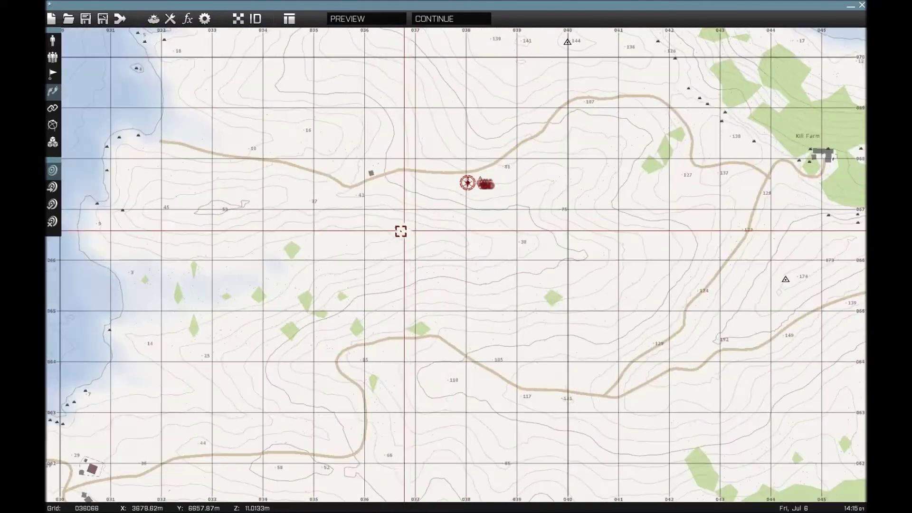
scroll(384, 230, up, 10)
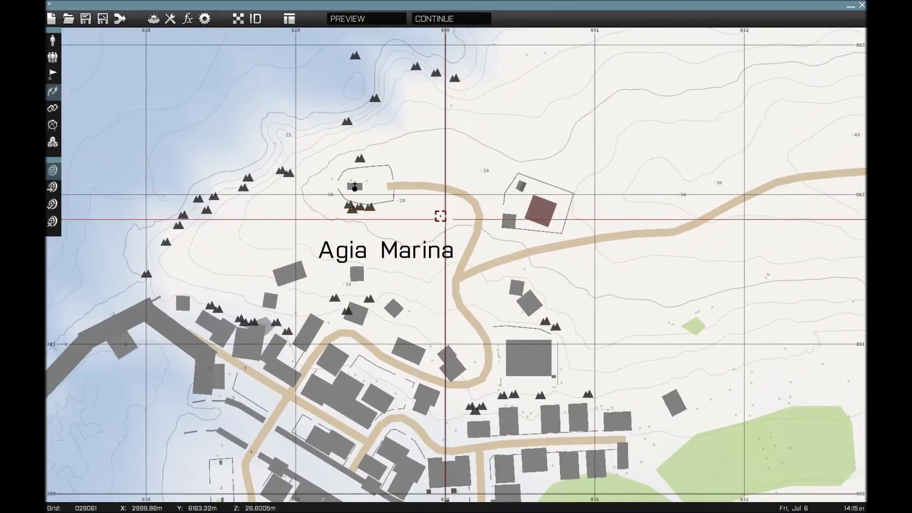
double_click(430, 234)
click(560, 372)
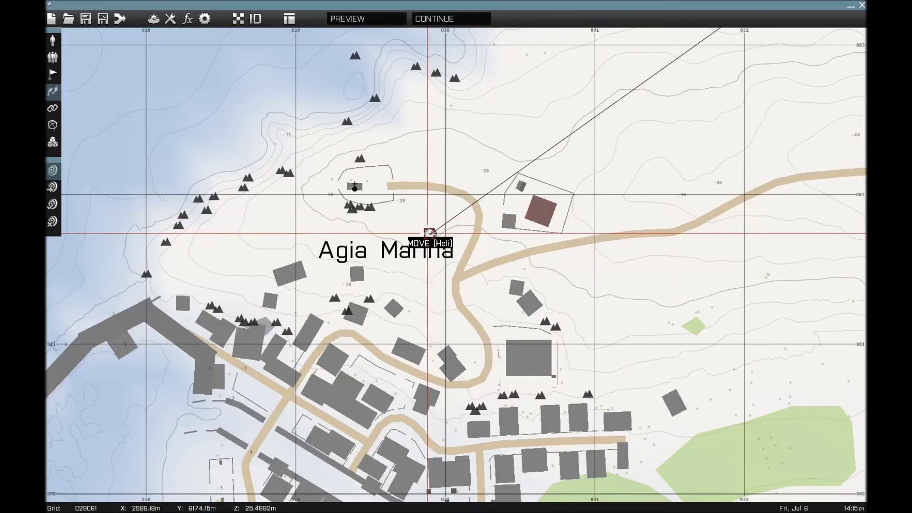
Add a second waypoint in Agia Marina set to type GET OUT.
double_click(411, 242)
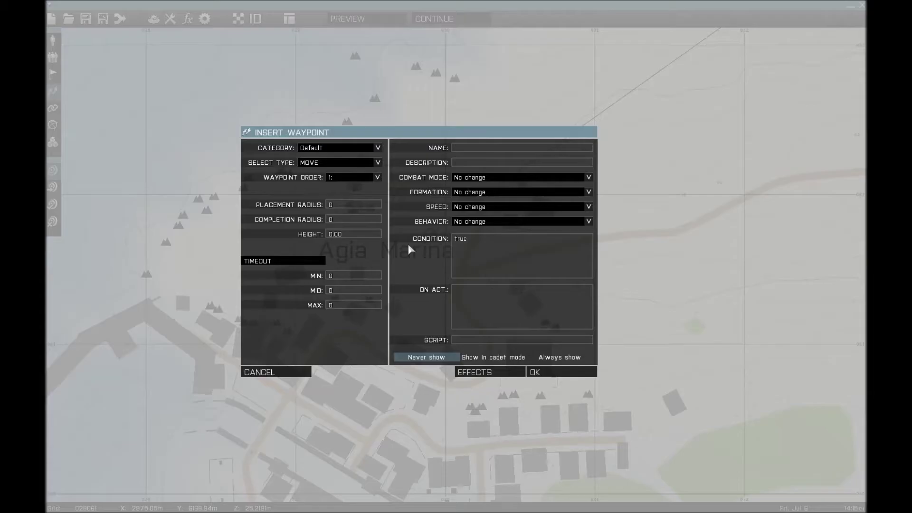
click(350, 165)
click(356, 227)
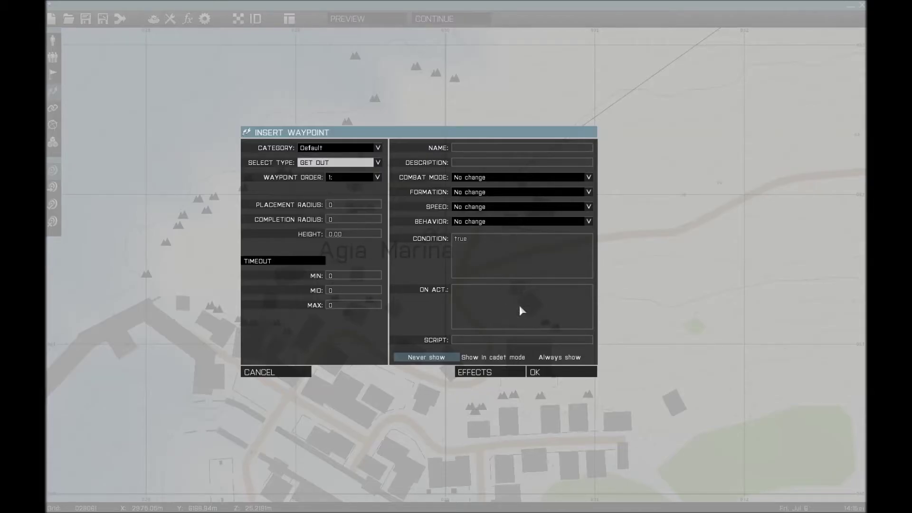
click(558, 371)
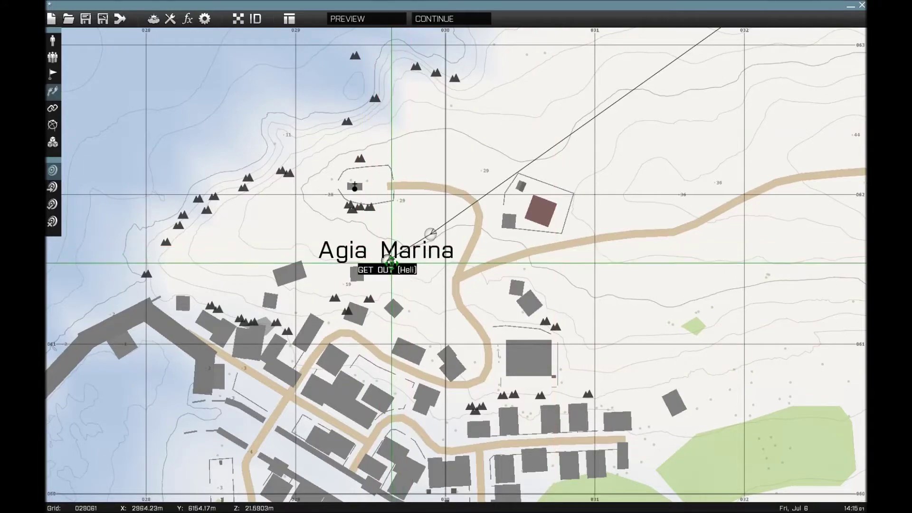
scroll(394, 263, down, 10)
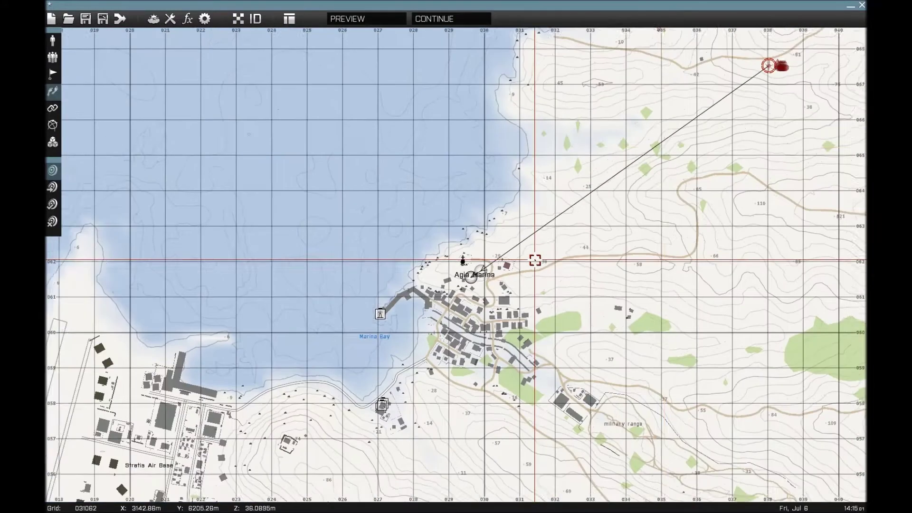
Shift the Mi-48 slightly up-left, rotate it to face right, and nudge the squad leader right.
scroll(529, 257, up, 10)
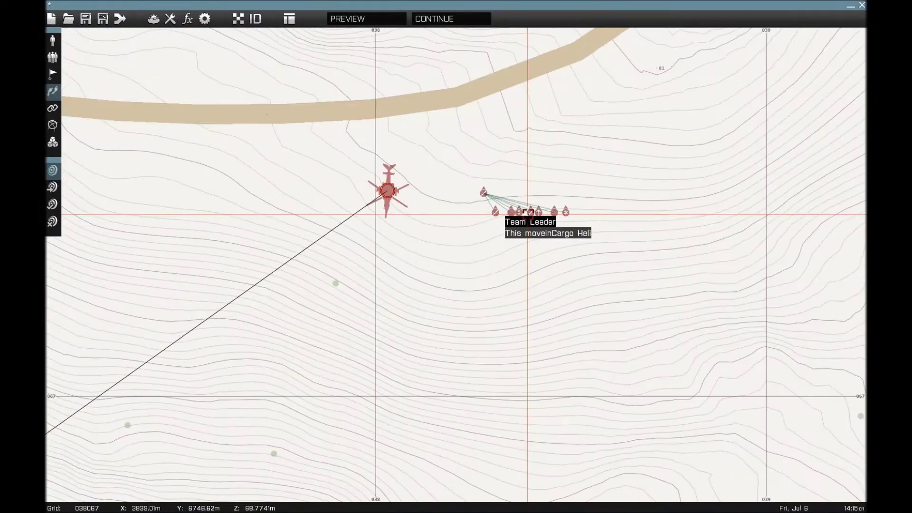
scroll(437, 210, down, 5)
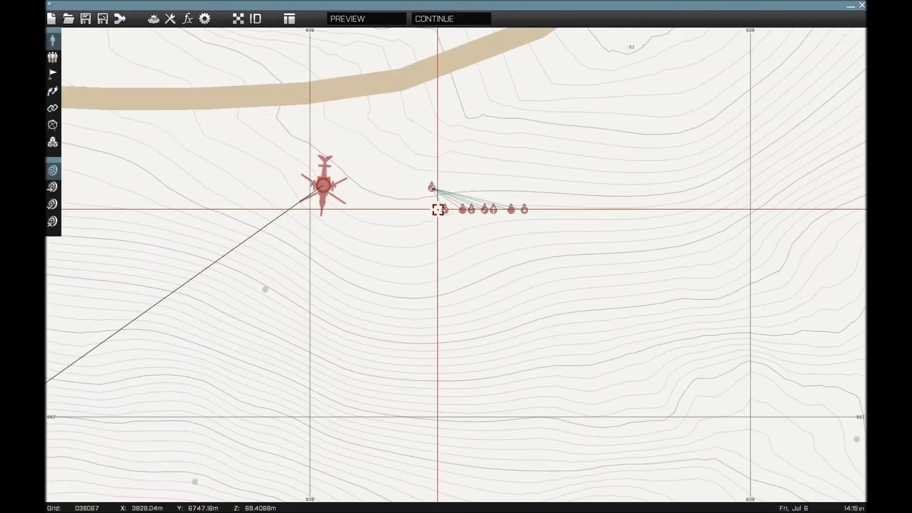
click(376, 191)
mouse_move(379, 190)
mouse_down()
mouse_move(394, 186)
mouse_move(384, 183)
mouse_up()
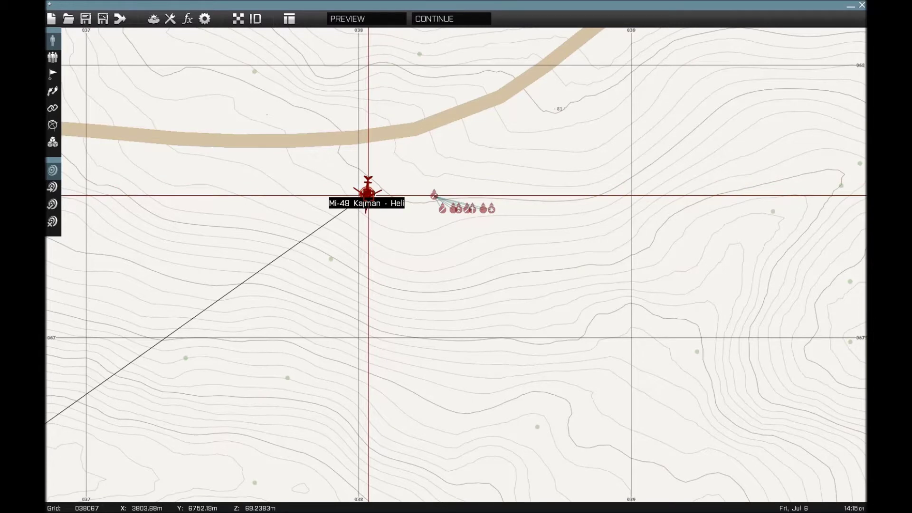
shift+drag(367, 195, 379, 181)
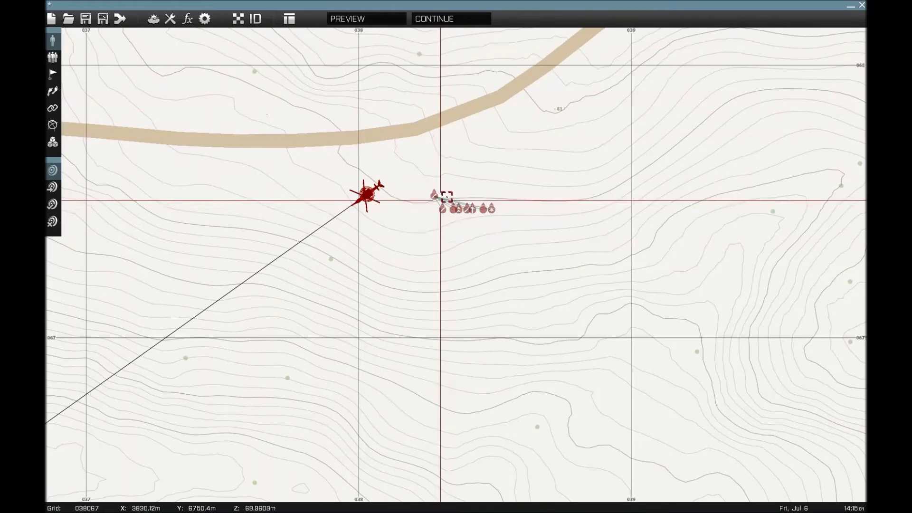
drag(434, 194, 450, 194)
scroll(451, 193, up, 5)
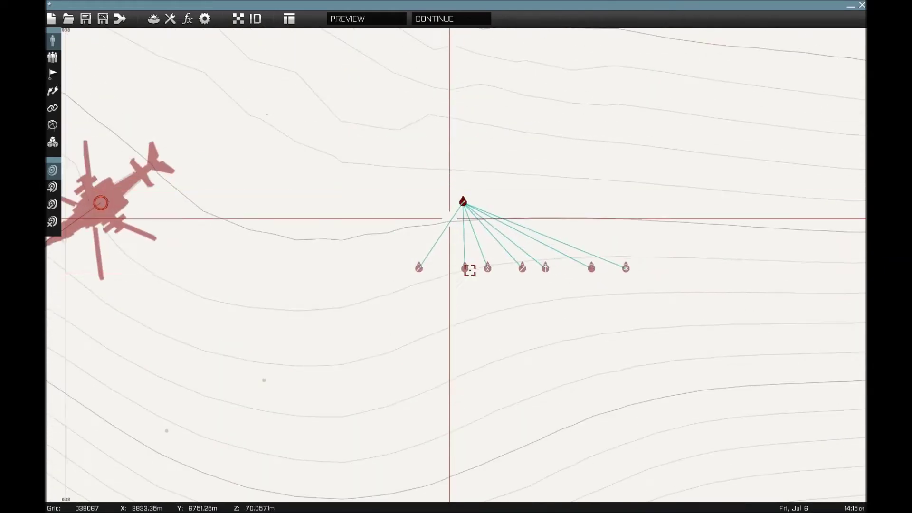
Change the Grenadier's unit type to Ammo Bearer, confirm, and launch the mission preview.
double_click(466, 269)
click(322, 194)
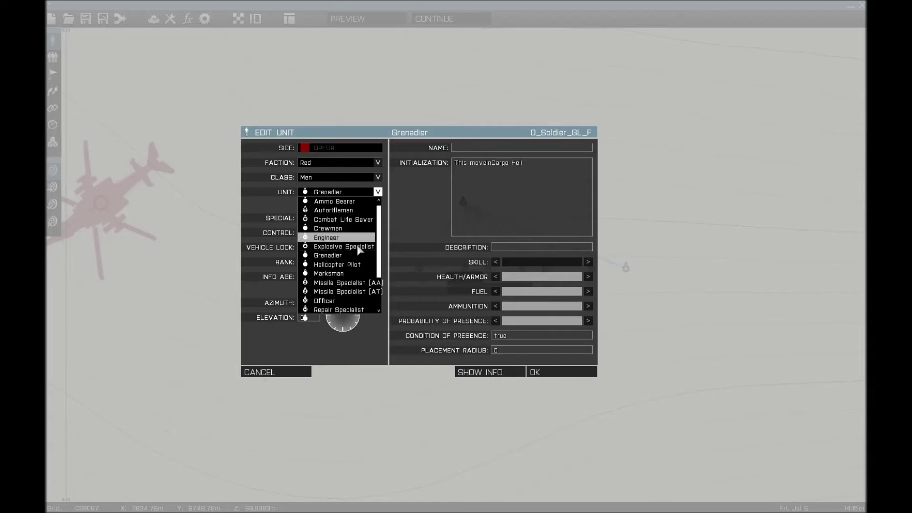
drag(380, 270, 384, 232)
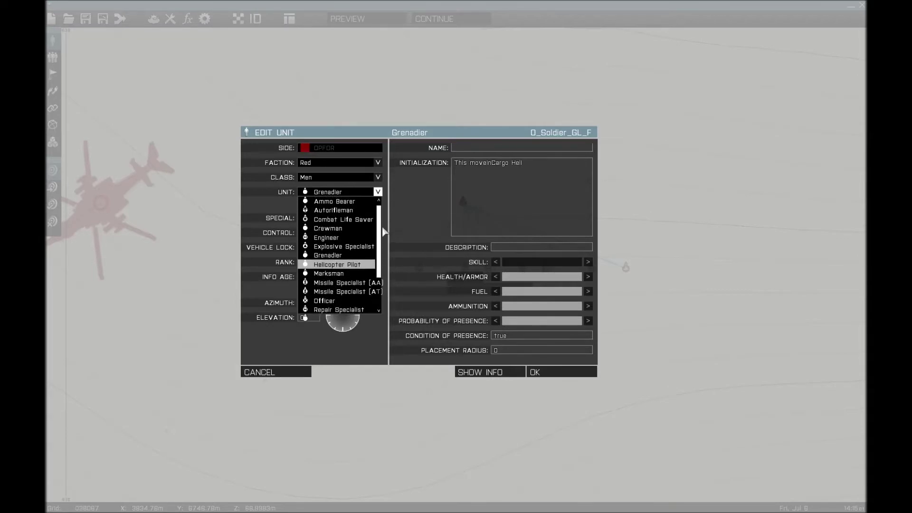
click(354, 202)
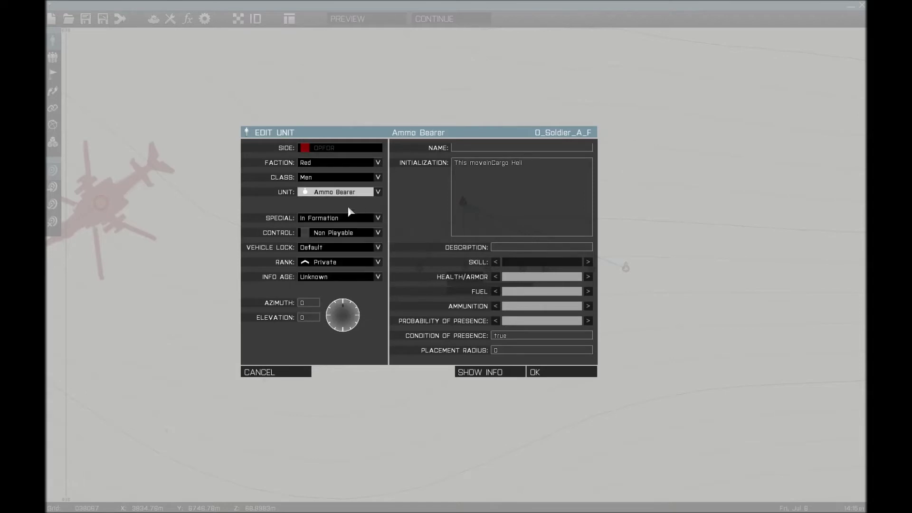
click(563, 375)
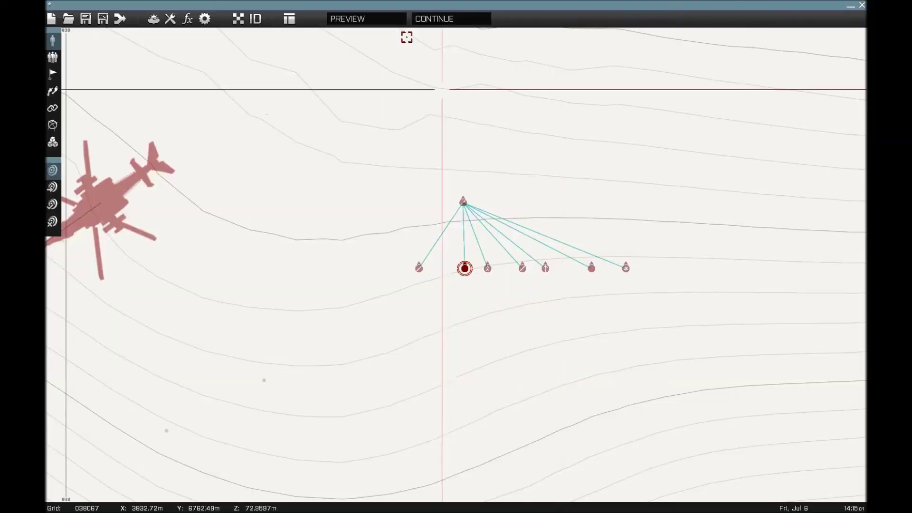
click(350, 21)
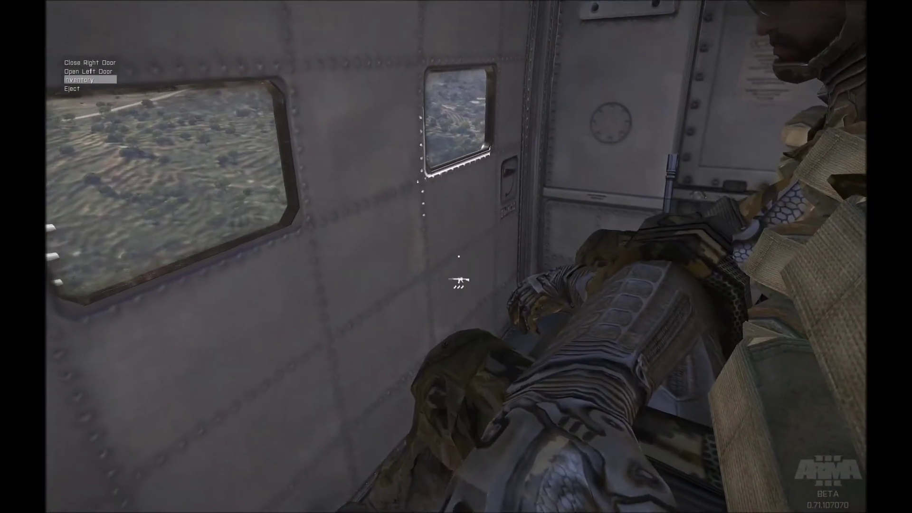
Open the Mi-48's right side door, check the Audio options, then resume the flight.
middle_click(458, 257)
key(Escape)
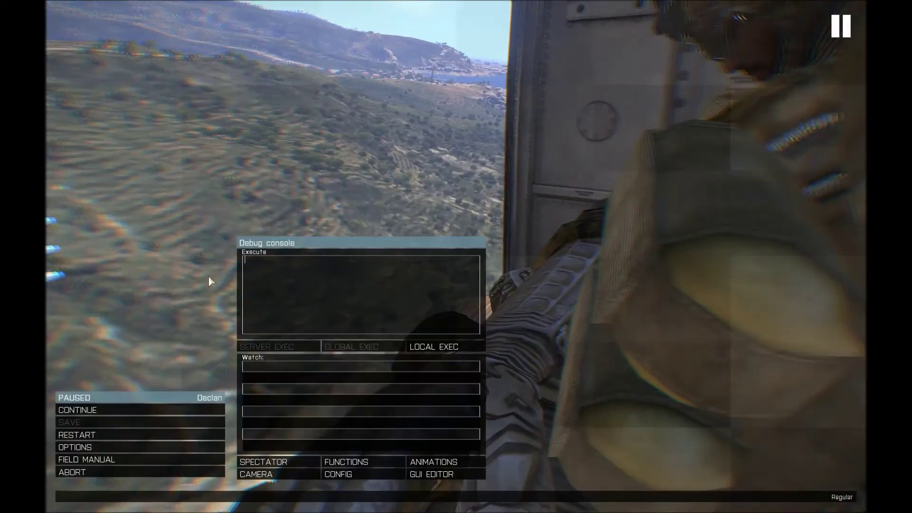
click(88, 449)
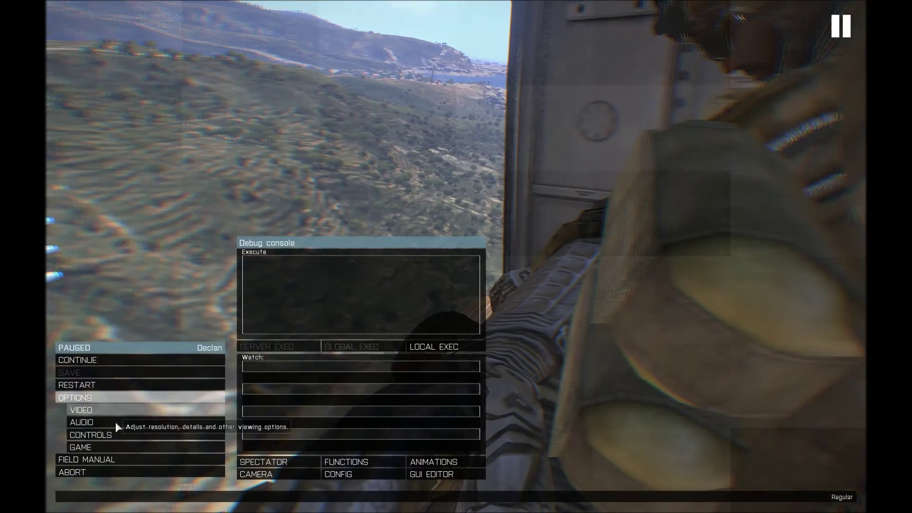
click(116, 426)
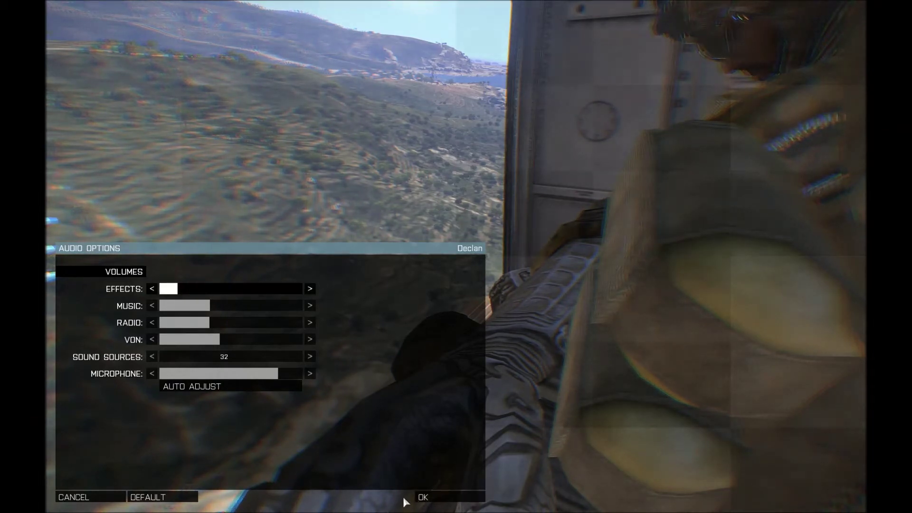
click(427, 498)
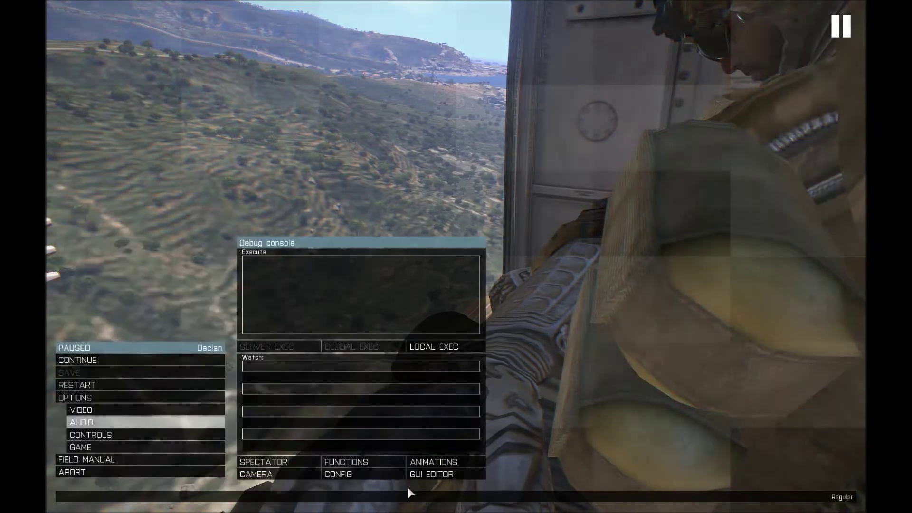
click(97, 362)
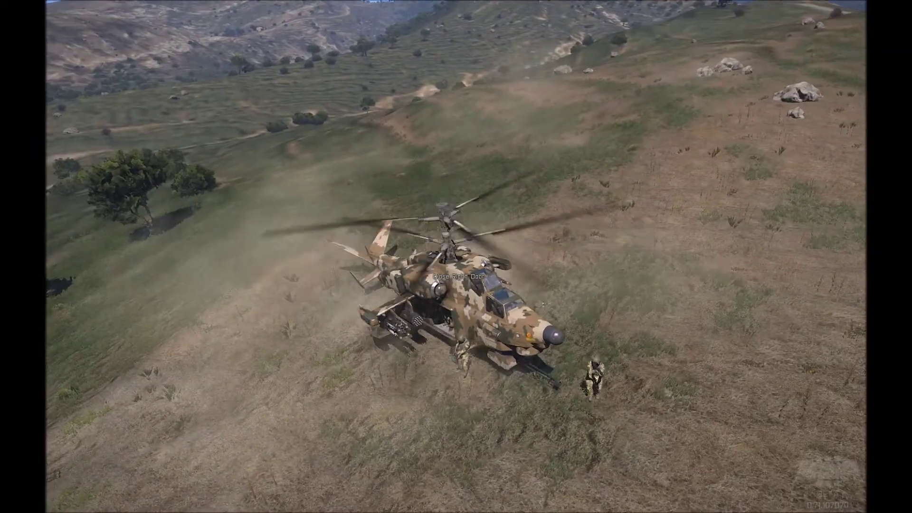
After the Mi-48 lands, pause and abort the preview back to the Eden editor.
key(Escape)
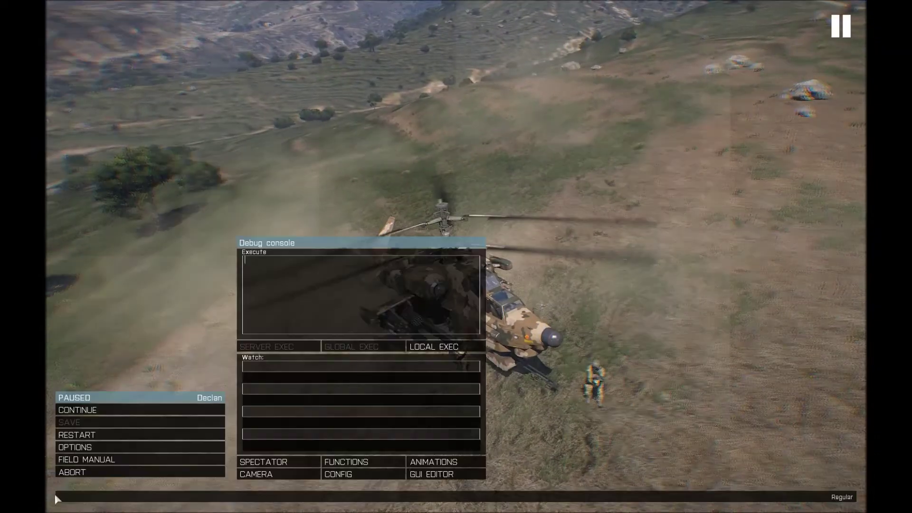
click(378, 247)
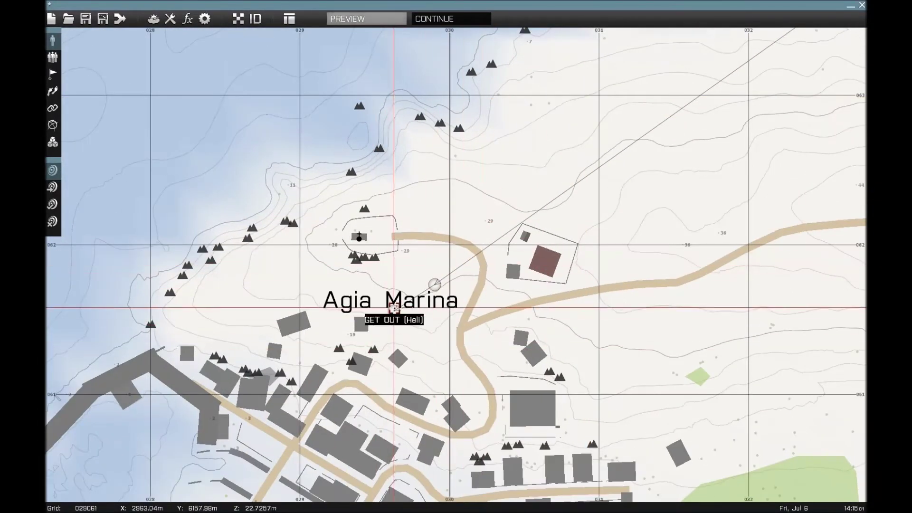
double_click(394, 308)
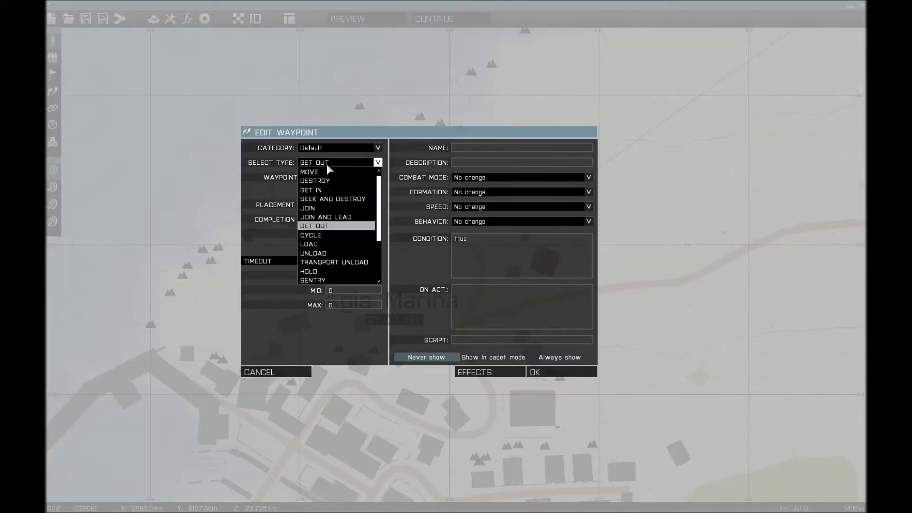
click(559, 373)
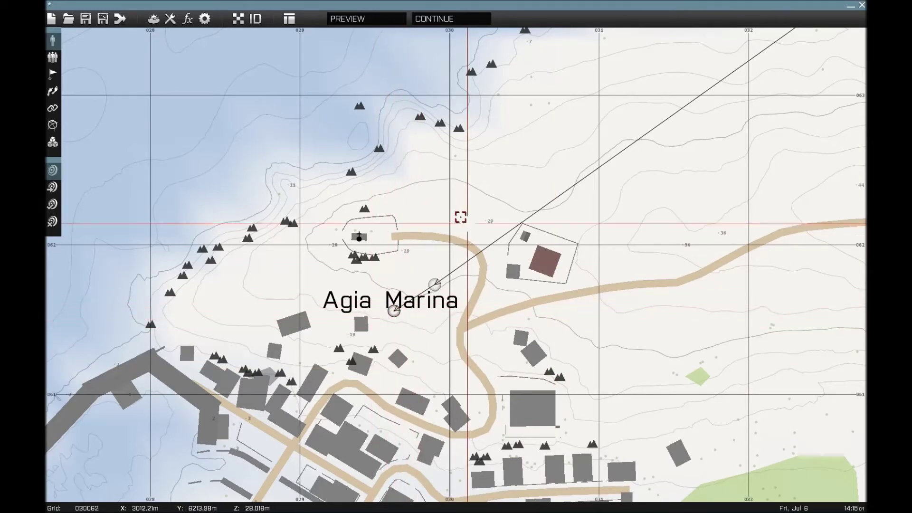
scroll(531, 275, down, 5)
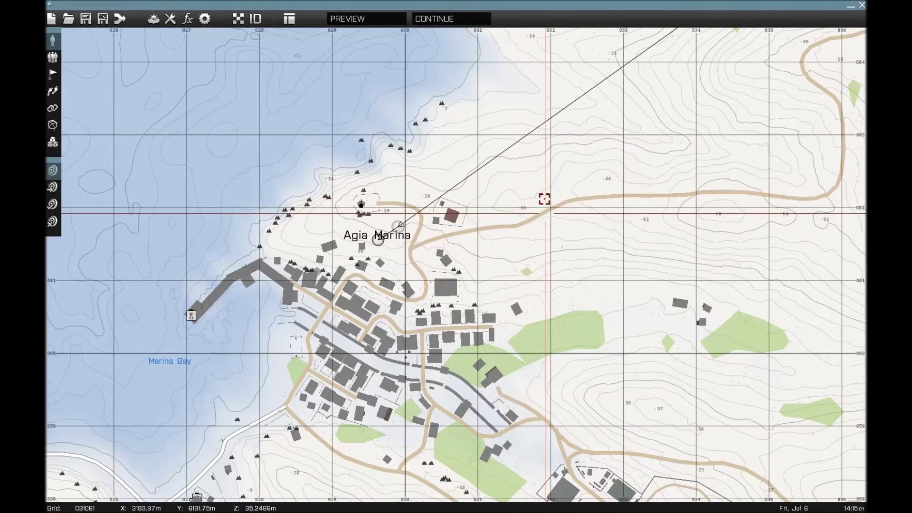
Move the map from Marina Bay to the helicopter's waypoint area northeast of Agia Marina.
right_drag(513, 210, 536, 184)
right_drag(182, 185, 469, 268)
right_drag(424, 287, 448, 305)
scroll(632, 126, down, 3)
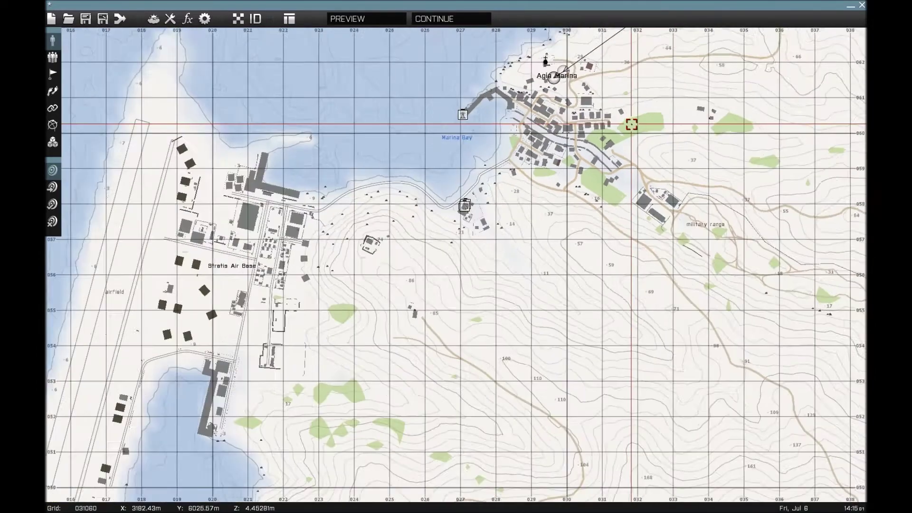
scroll(565, 239, up, 3)
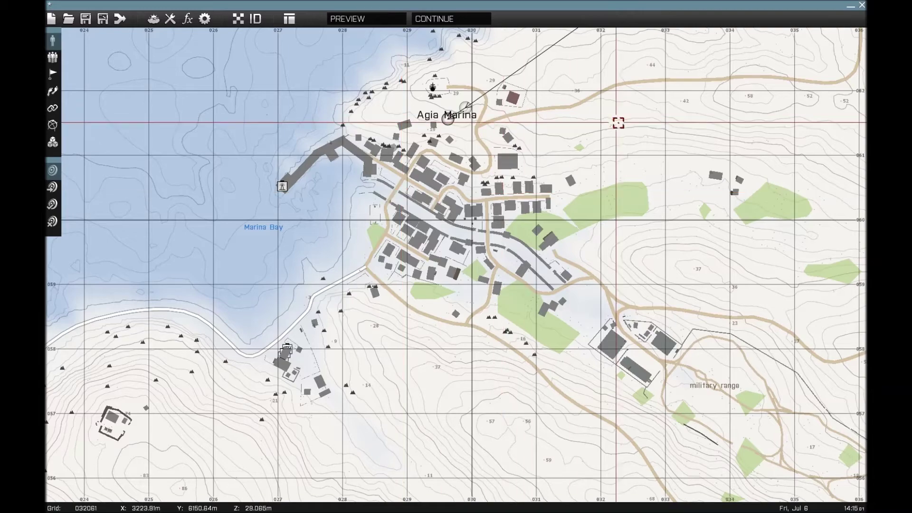
right_drag(617, 122, 373, 381)
scroll(435, 329, down, 3)
mouse_move(597, 220)
right_down()
mouse_move(483, 356)
mouse_move(532, 214)
right_up()
scroll(497, 366, down, 2)
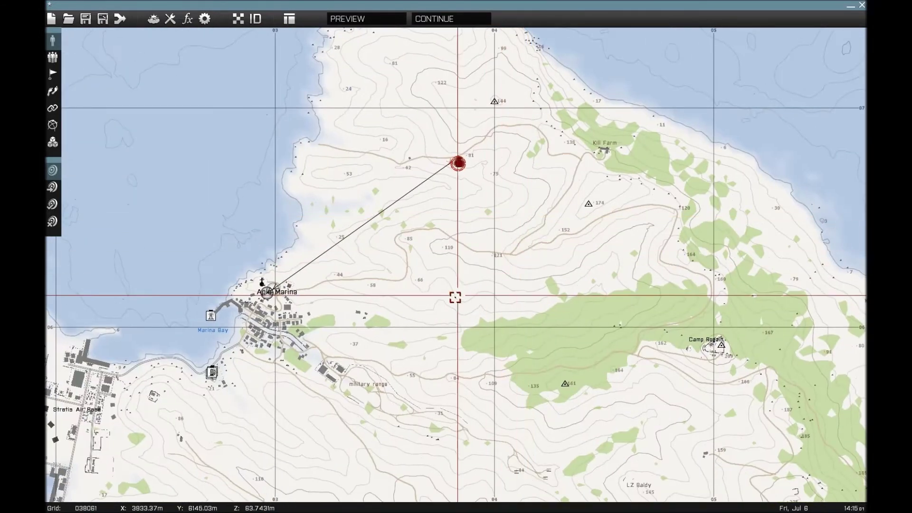
mouse_move(455, 295)
right_down()
mouse_move(515, 212)
mouse_move(543, 206)
right_up()
scroll(451, 231, up, 5)
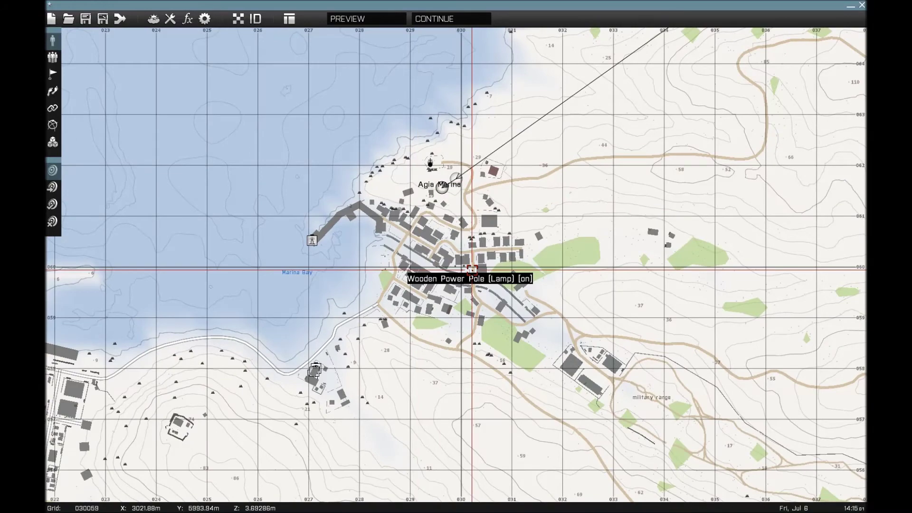
scroll(571, 203, down, 2)
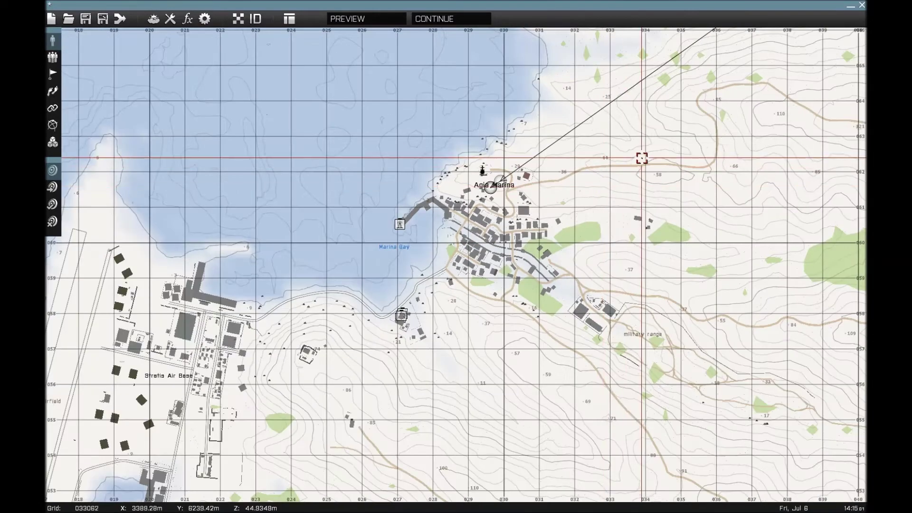
right_drag(643, 157, 458, 341)
scroll(635, 195, up, 4)
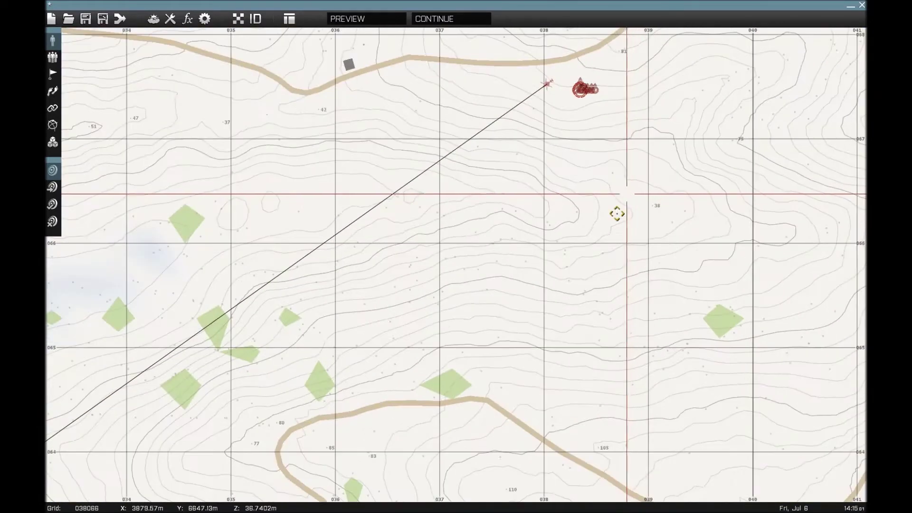
Delete the Mi-48 Kajman with its waypoint, then recentre the view on Agia Marina.
click(489, 245)
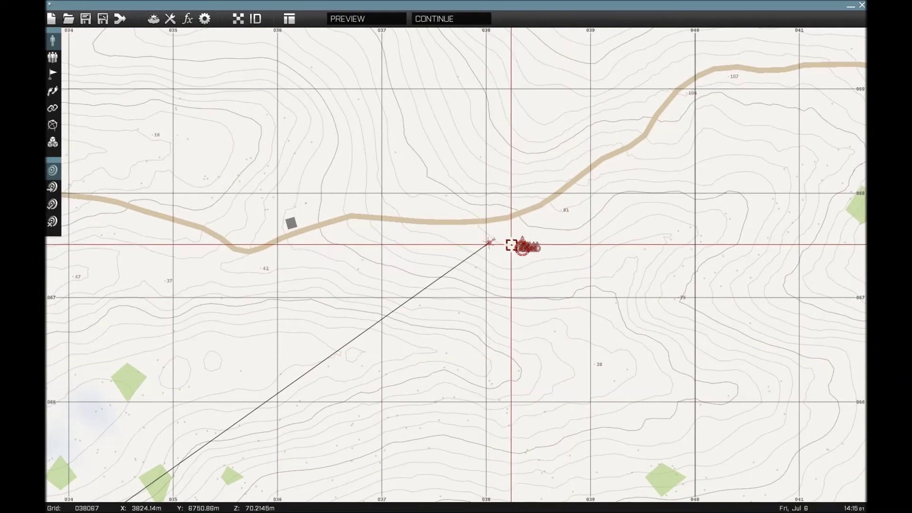
key(Delete)
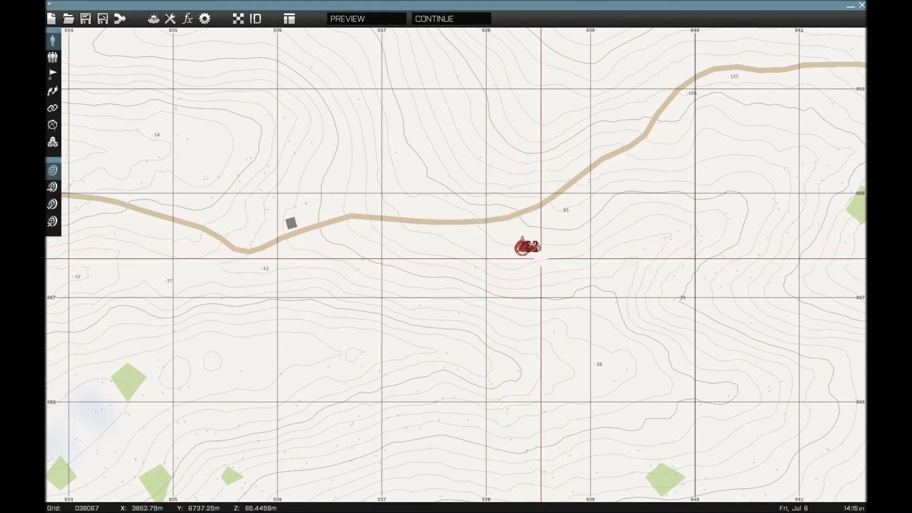
scroll(511, 253, down, 6)
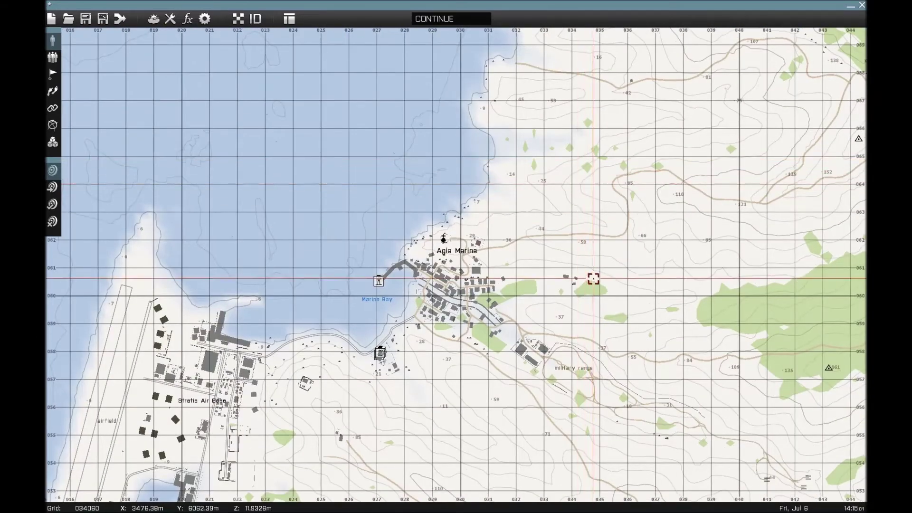
right_drag(593, 281, 499, 238)
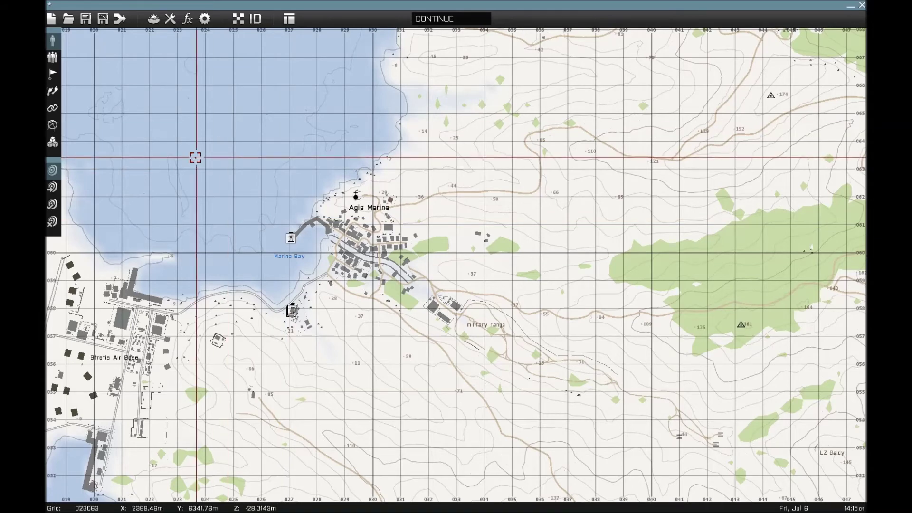
scroll(402, 273, up, 4)
scroll(402, 278, up, 2)
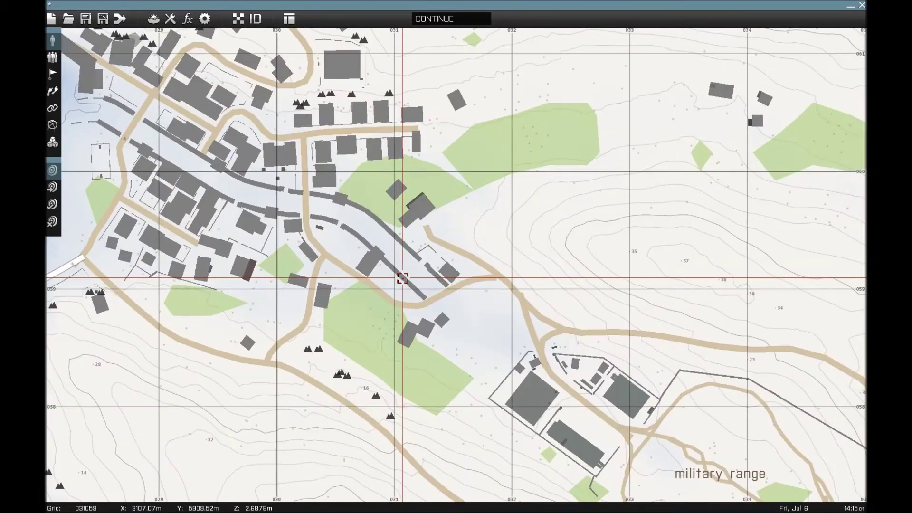
right_drag(305, 240, 514, 205)
scroll(515, 207, down, 4)
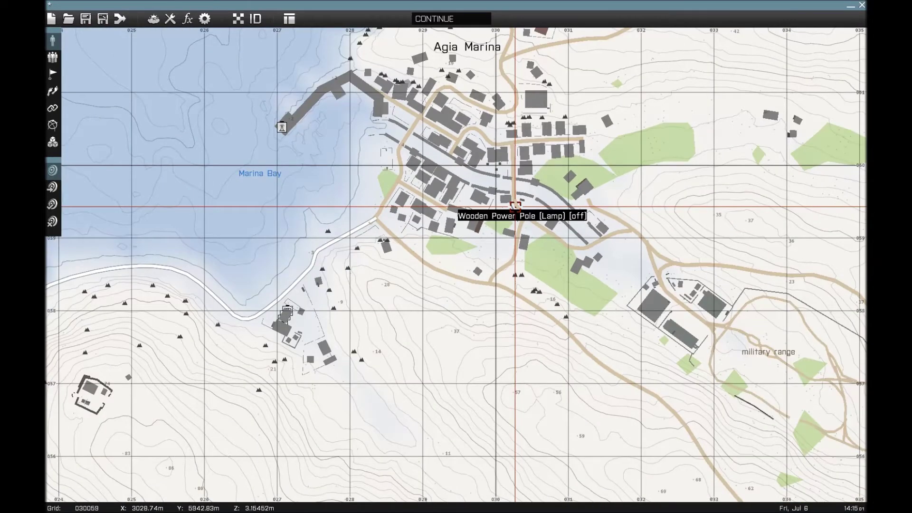
scroll(515, 207, down, 2)
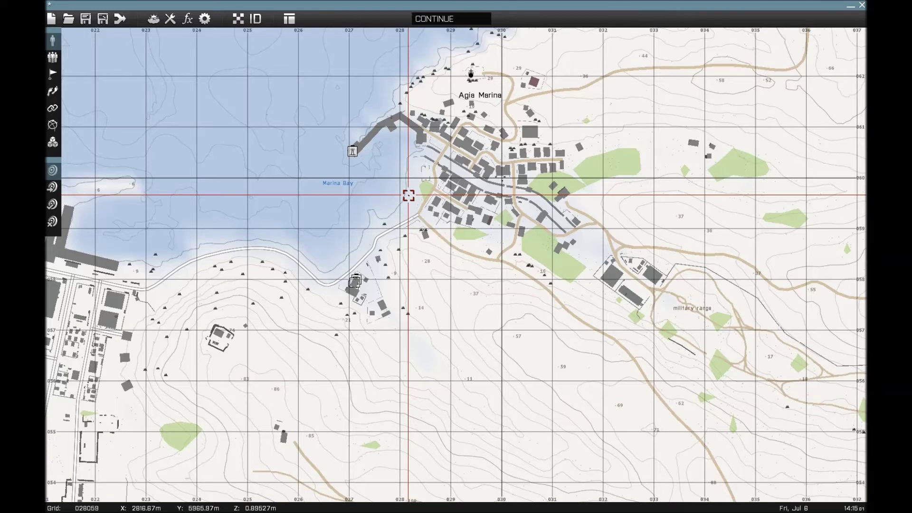
scroll(383, 208, up, 5)
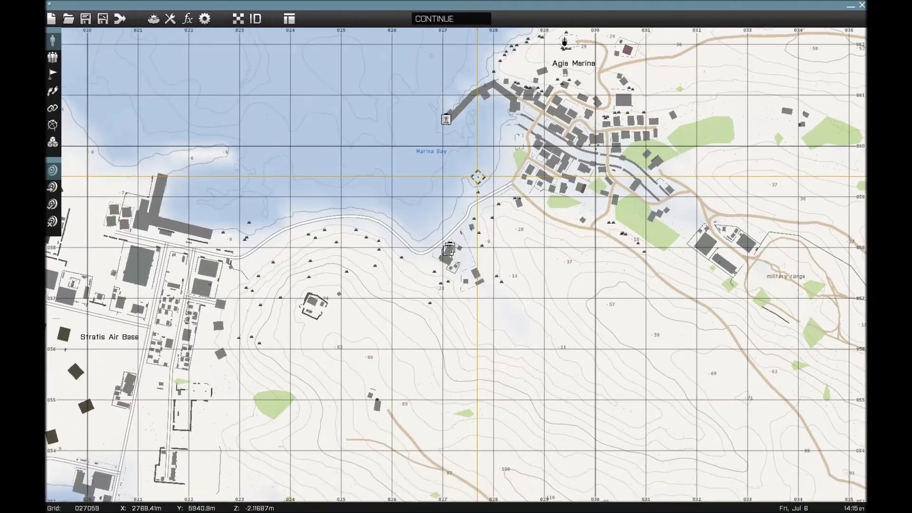
scroll(442, 313, up, 6)
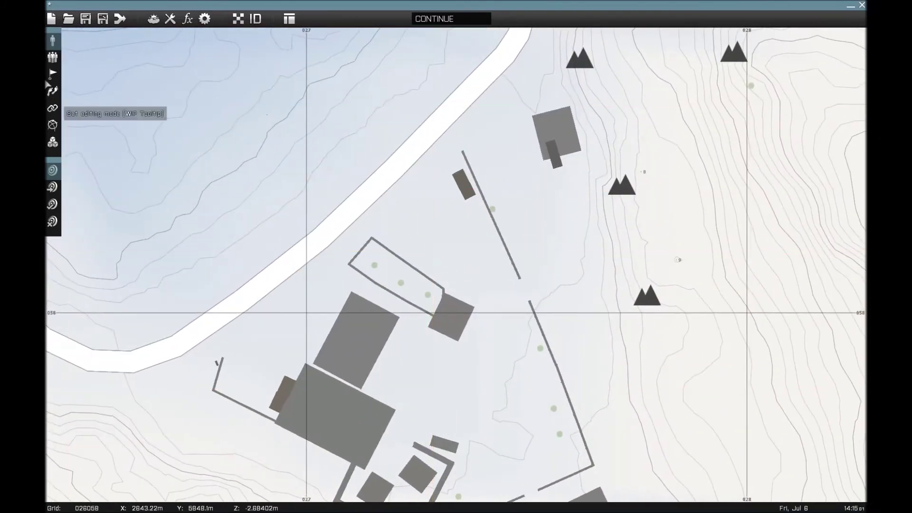
scroll(318, 226, down, 8)
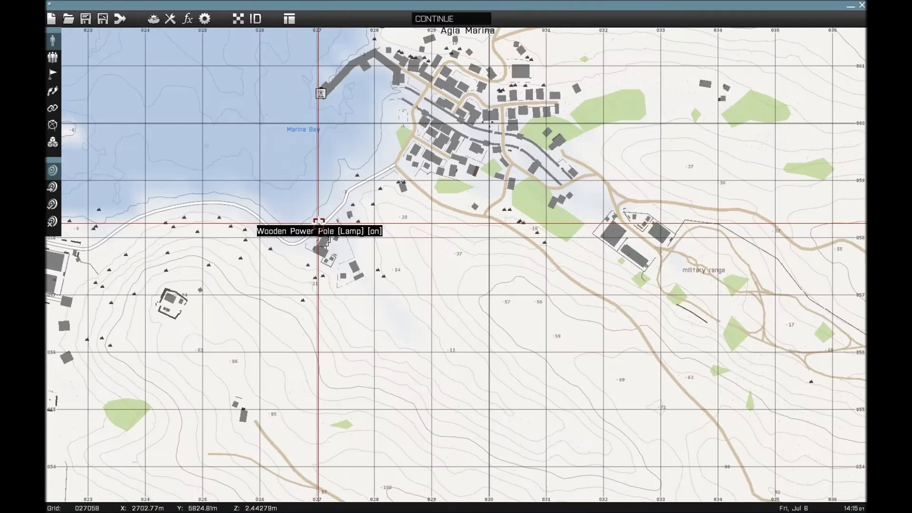
scroll(624, 191, down, 3)
right_drag(318, 226, 483, 239)
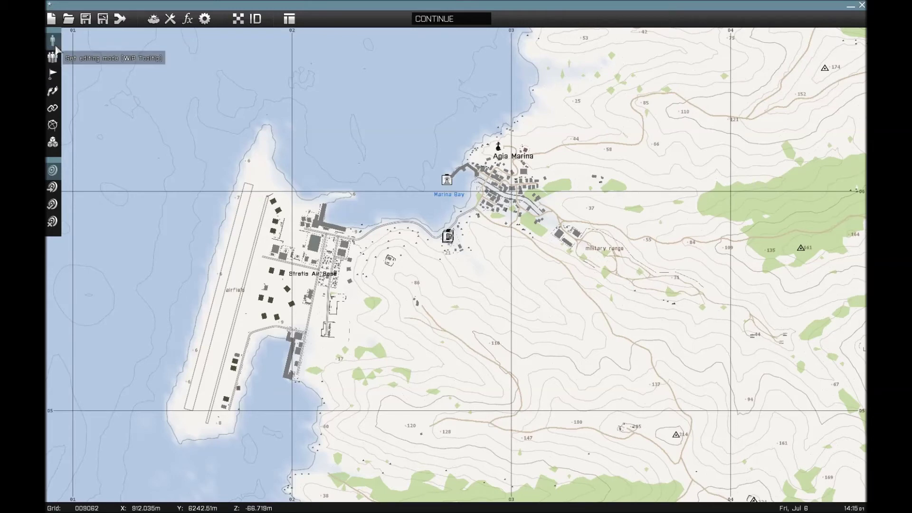
click(57, 144)
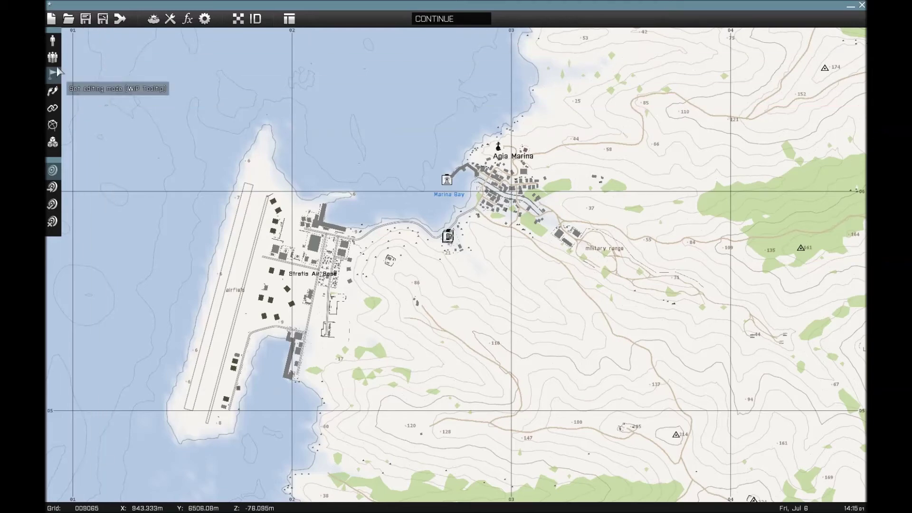
click(53, 42)
scroll(534, 255, up, 3)
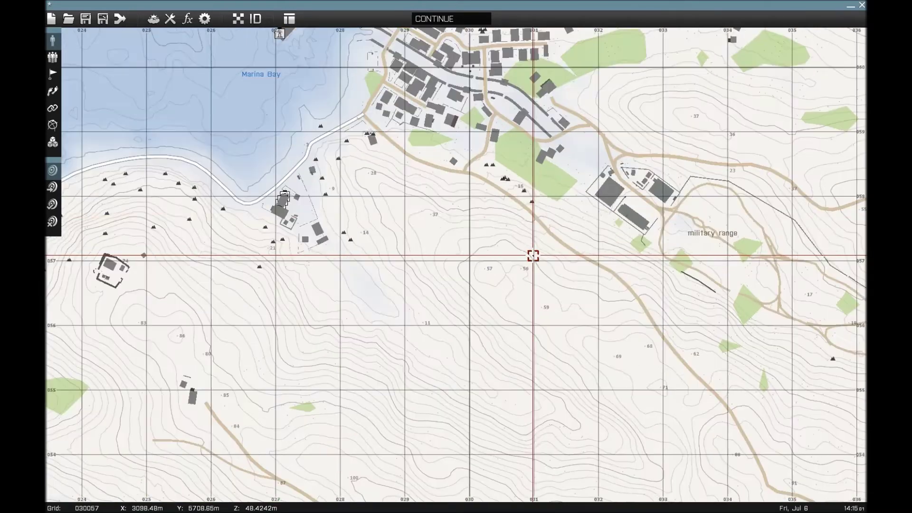
scroll(507, 270, down, 3)
scroll(493, 377, up, 4)
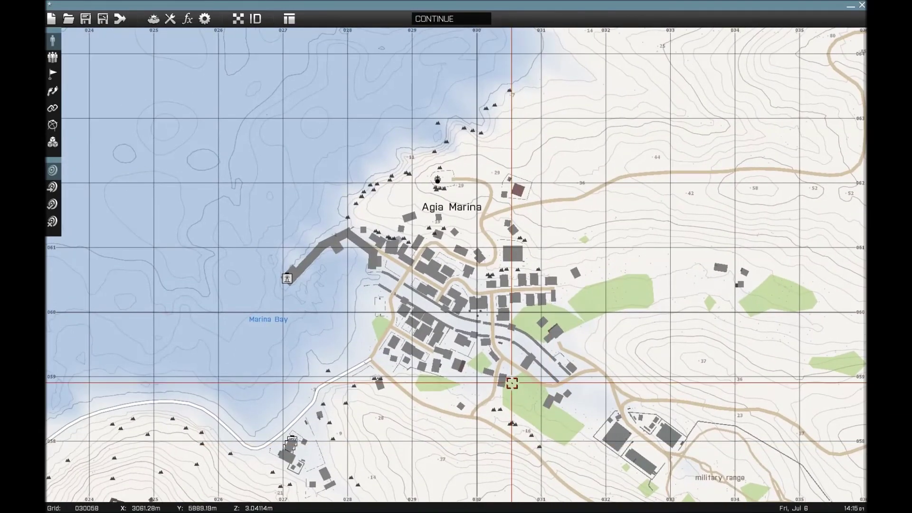
scroll(512, 383, down, 4)
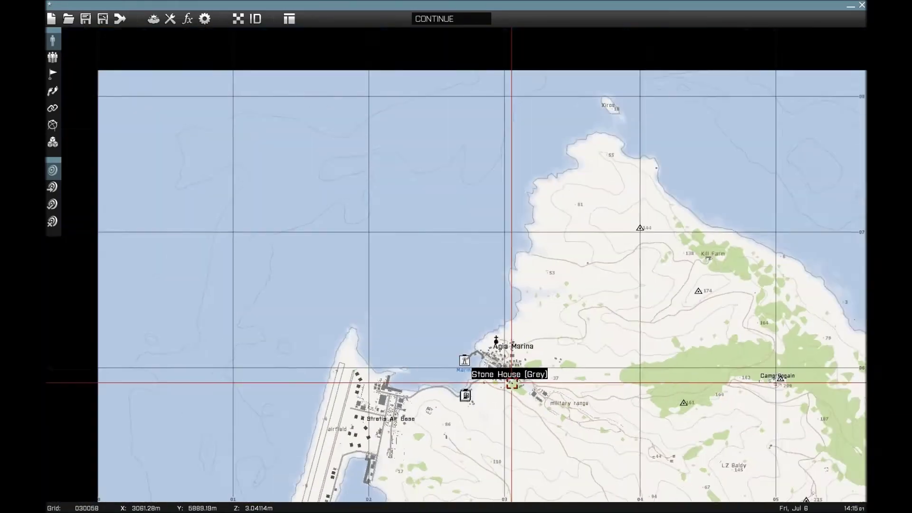
scroll(512, 383, up, 4)
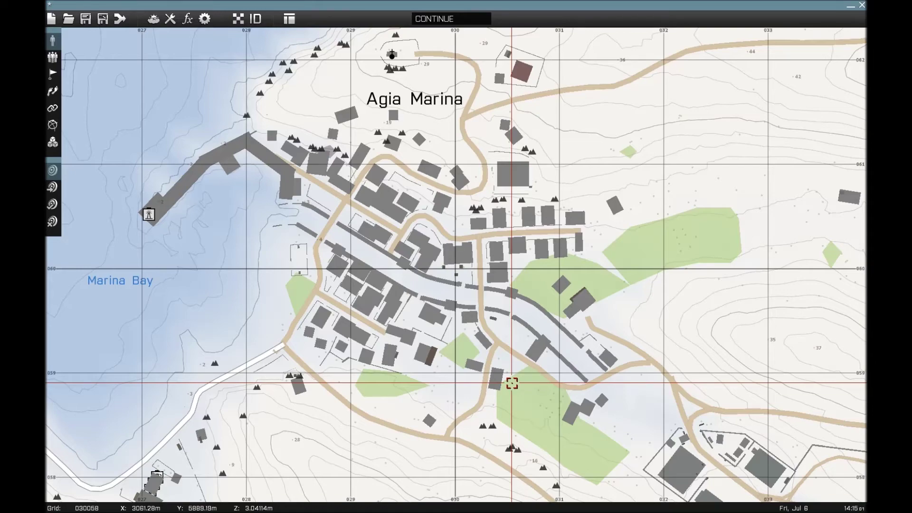
scroll(511, 383, down, 5)
scroll(501, 319, up, 3)
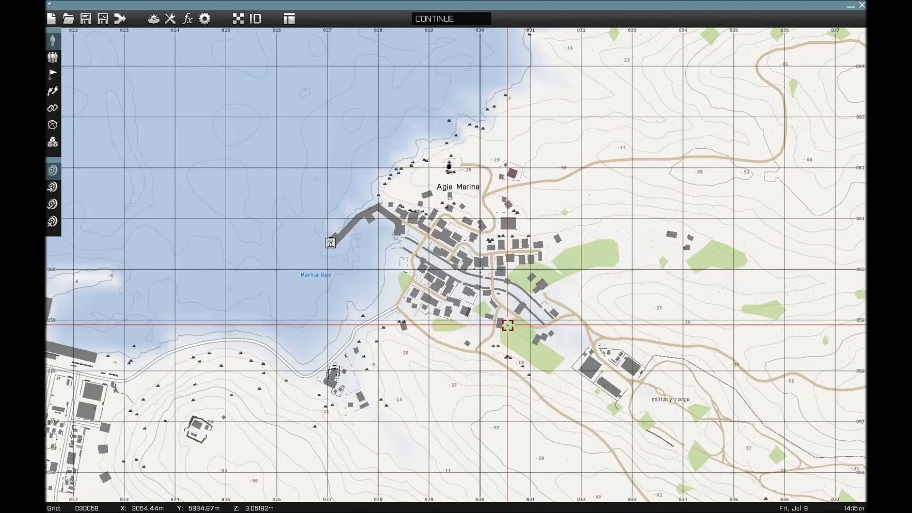
scroll(507, 325, down, 4)
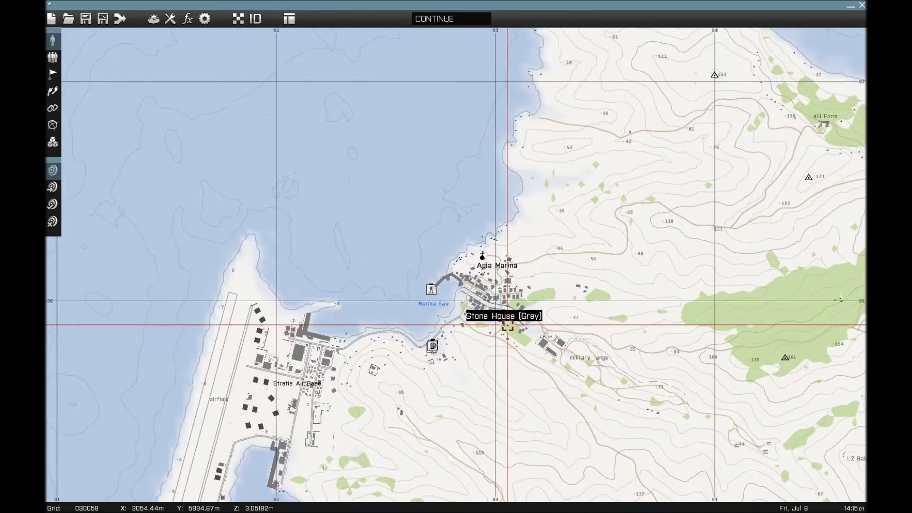
scroll(508, 325, up, 5)
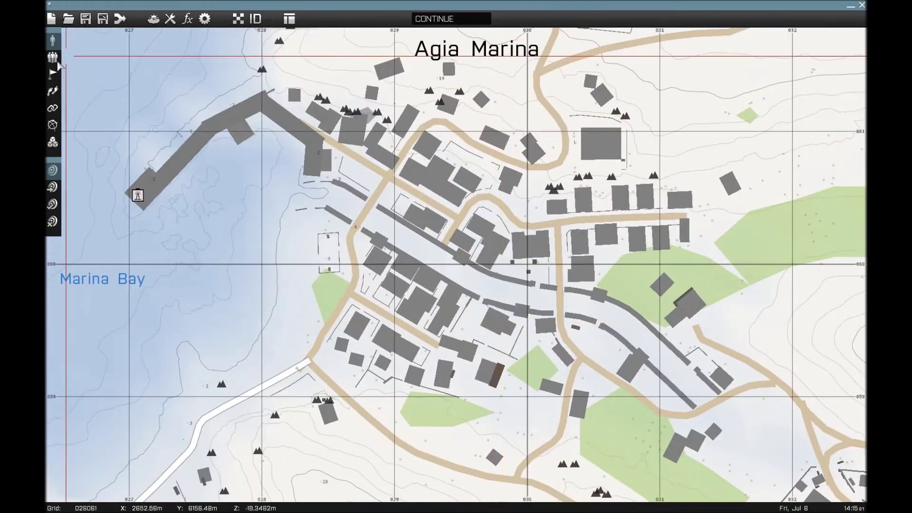
Place an OPFOR Rifle Squad in Agia Marina from the Groups list.
click(53, 58)
double_click(381, 179)
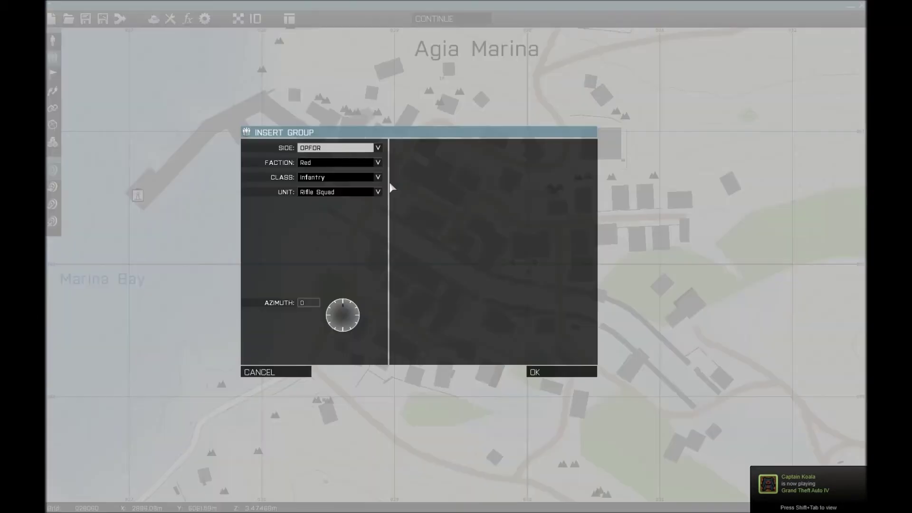
click(545, 379)
click(404, 238)
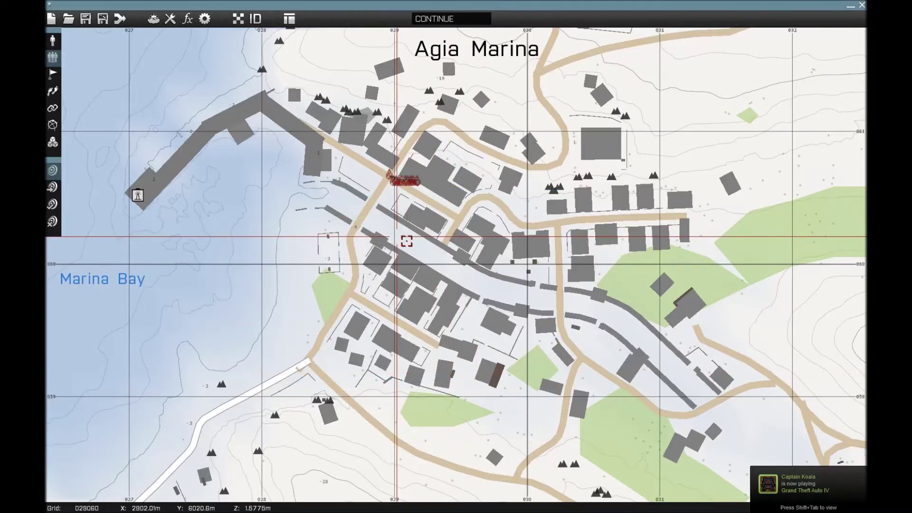
scroll(406, 241, up, 5)
Place a second Rifle Squad on the street with its side set to BLUFOR.
double_click(504, 193)
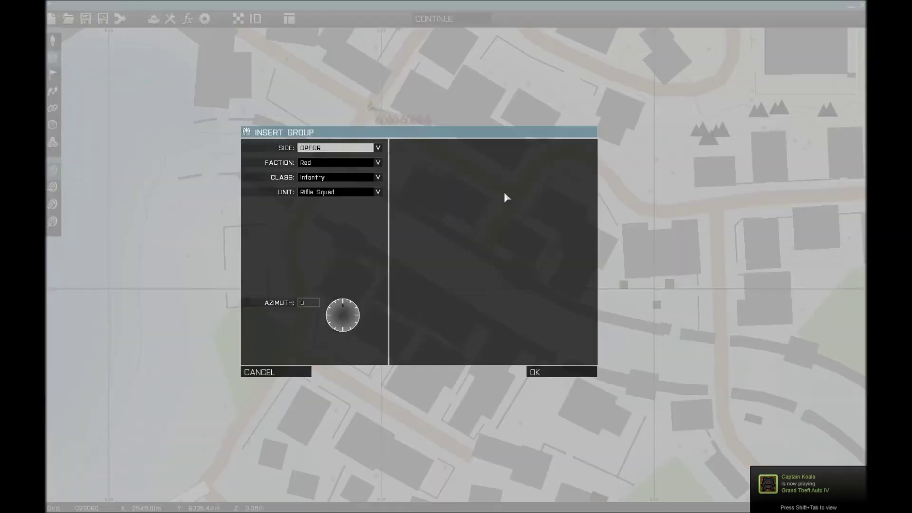
click(349, 149)
click(342, 166)
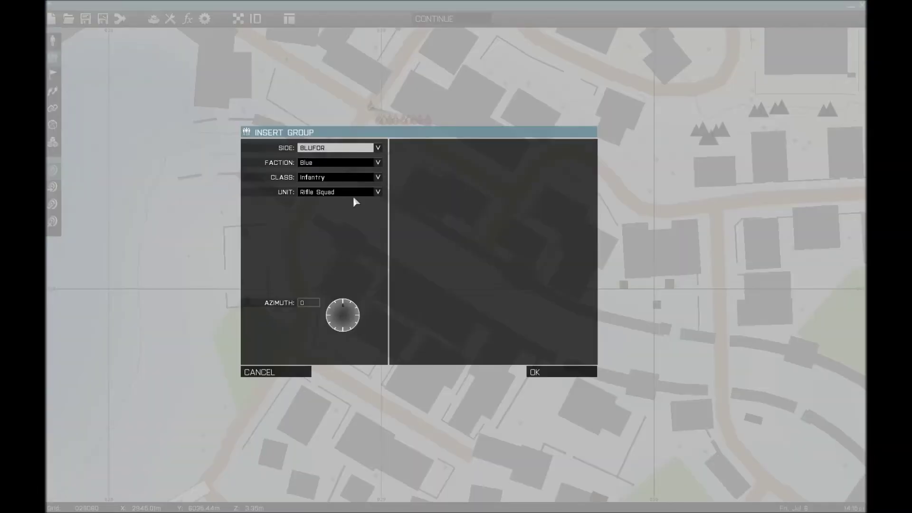
click(550, 375)
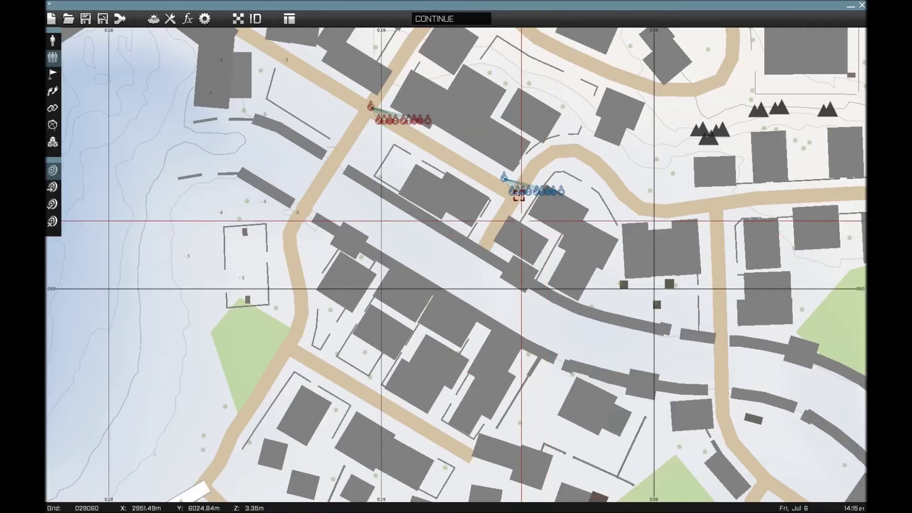
Set the Autorifleman's Control to Player, confirm, and launch the preview.
double_click(515, 191)
click(365, 233)
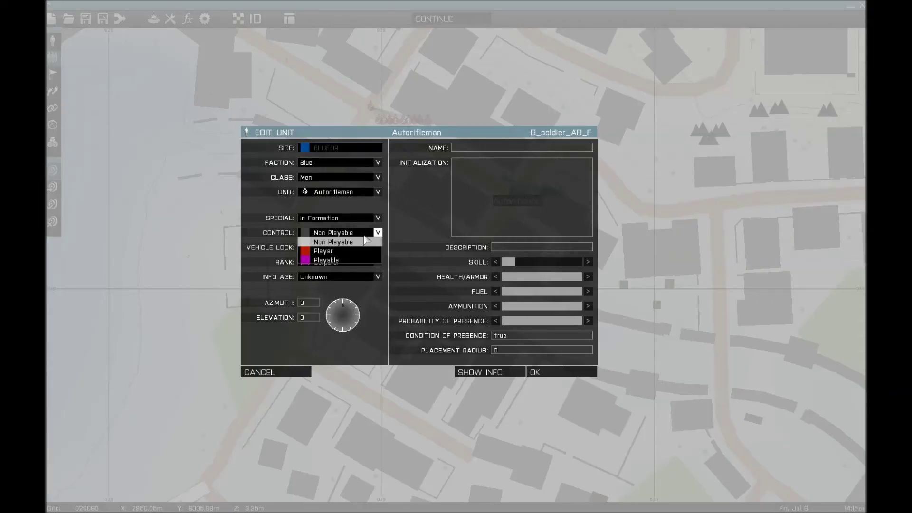
click(323, 251)
click(562, 373)
click(352, 19)
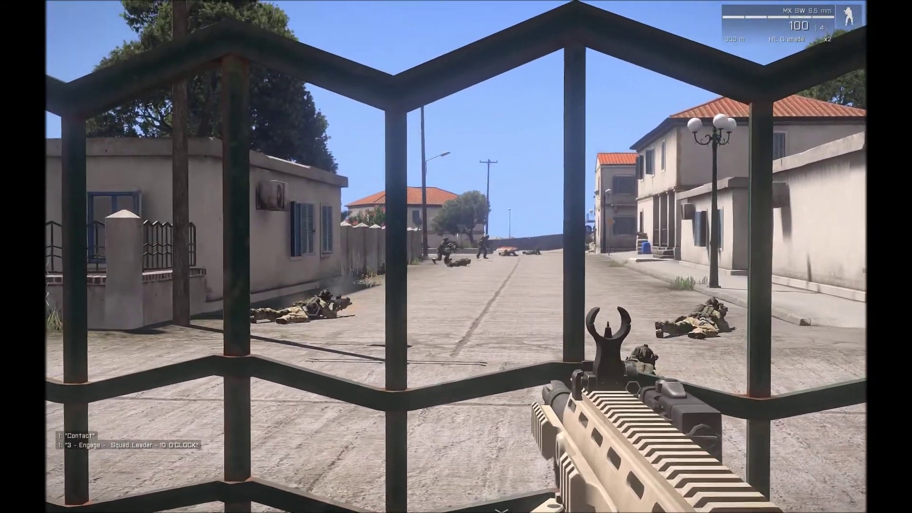
Fire two rounds at the enemy soldiers, then advance down the street past the wall.
click(456, 257)
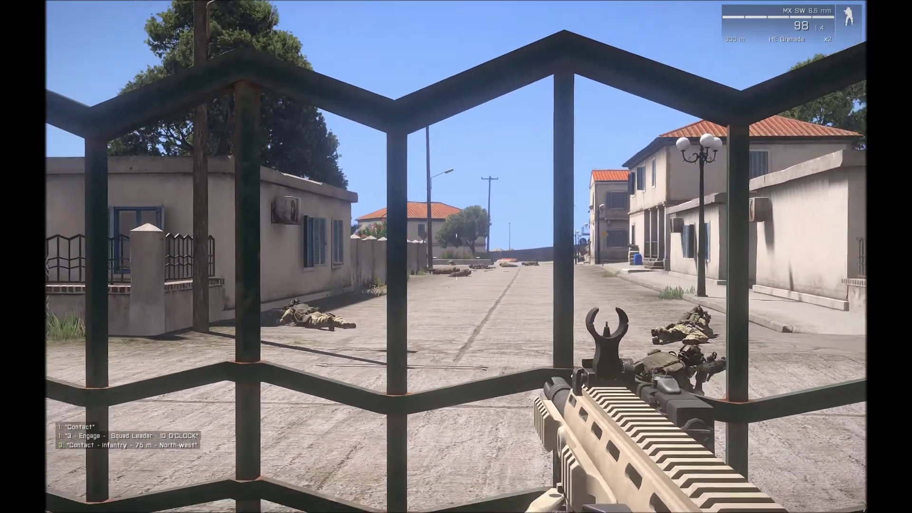
click(456, 257)
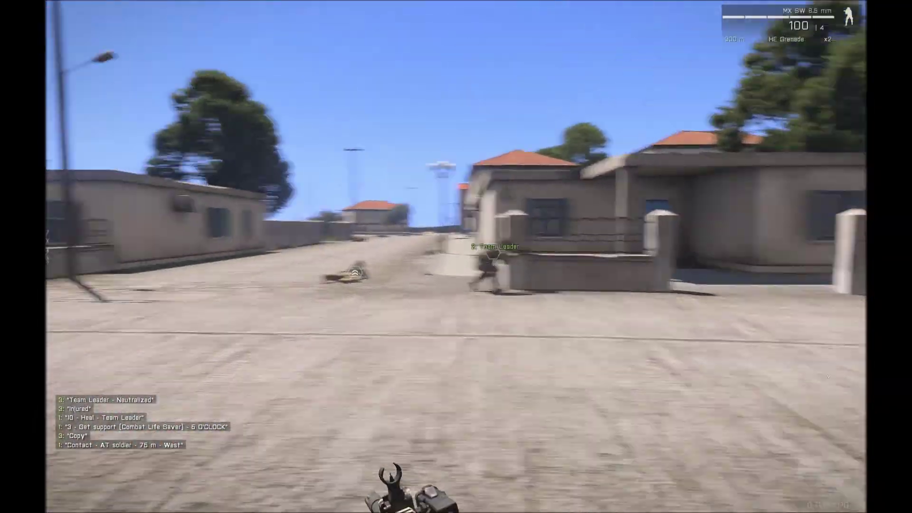
key(w)
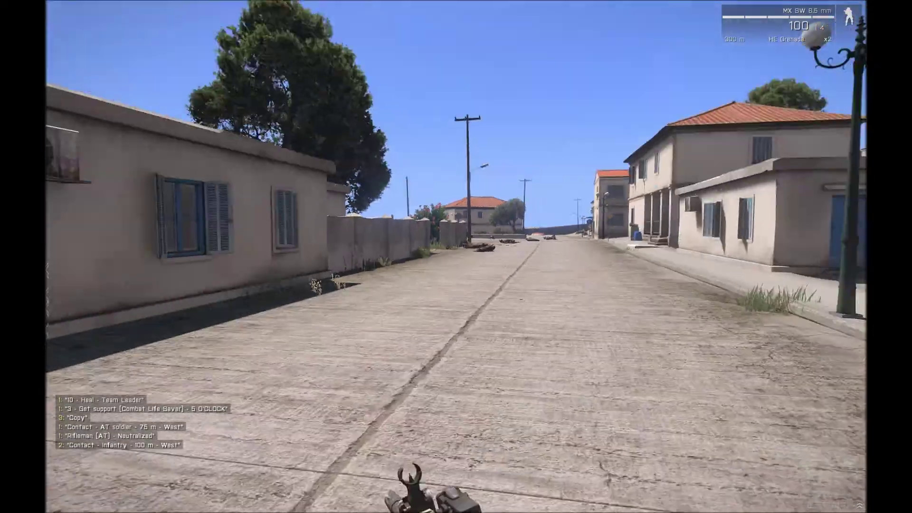
key(w)
key(w)
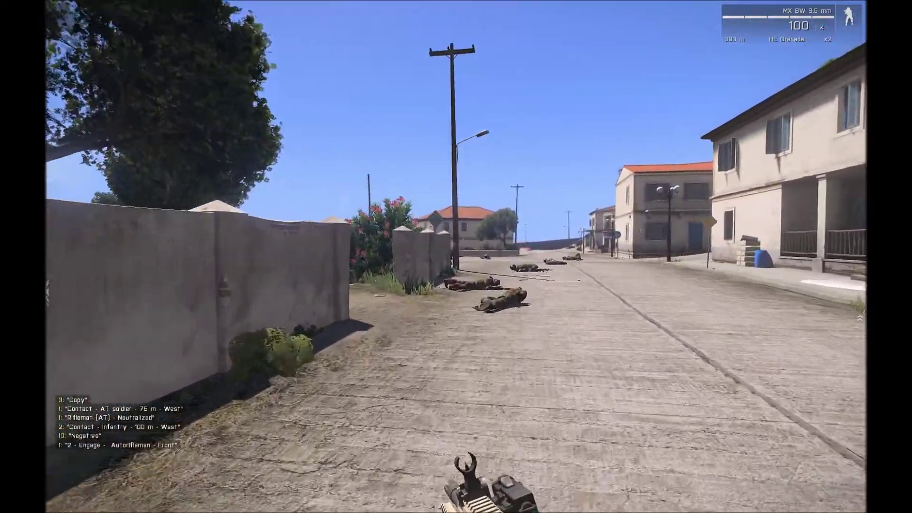
key(w)
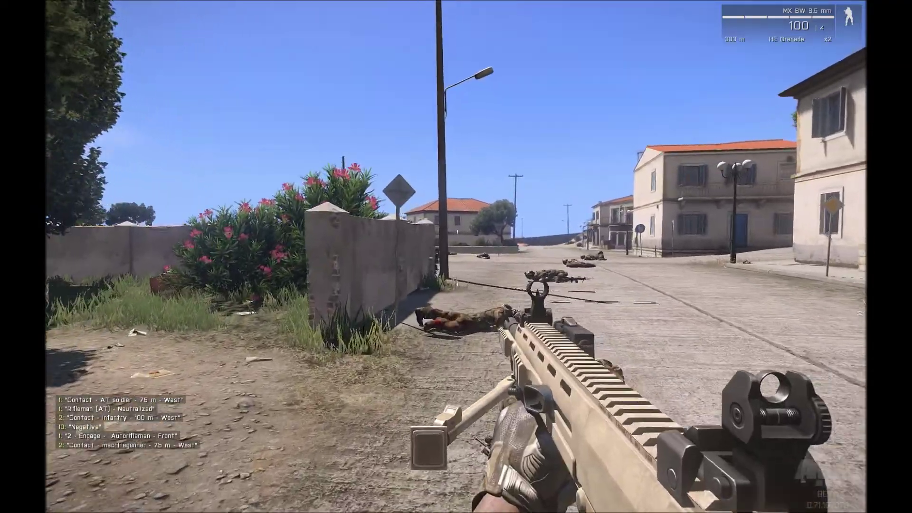
key(w)
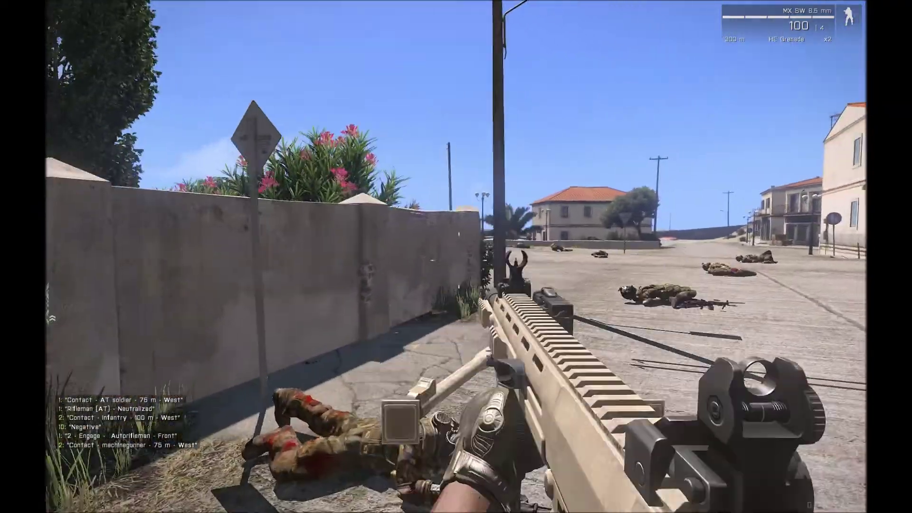
key(w)
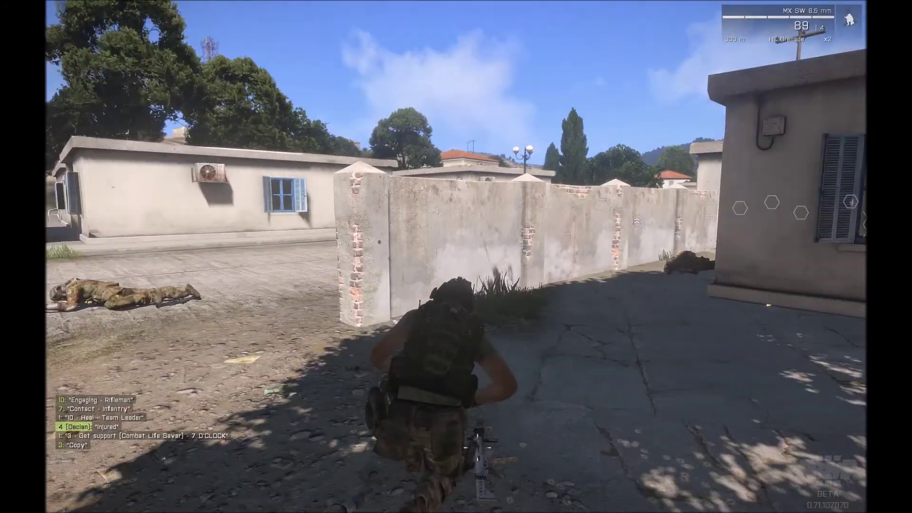
Switch to first-person view and move up to the wall corner, stepping back into cover.
key(KP_Enter)
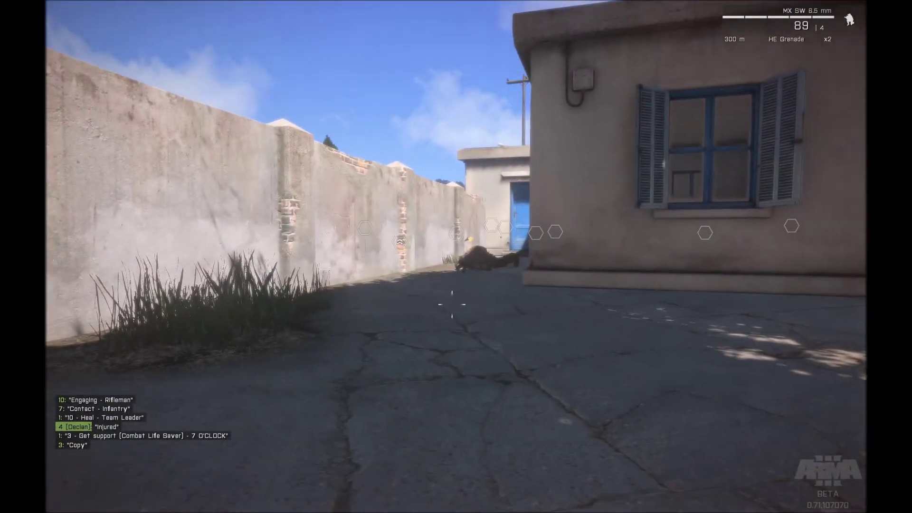
key(w)
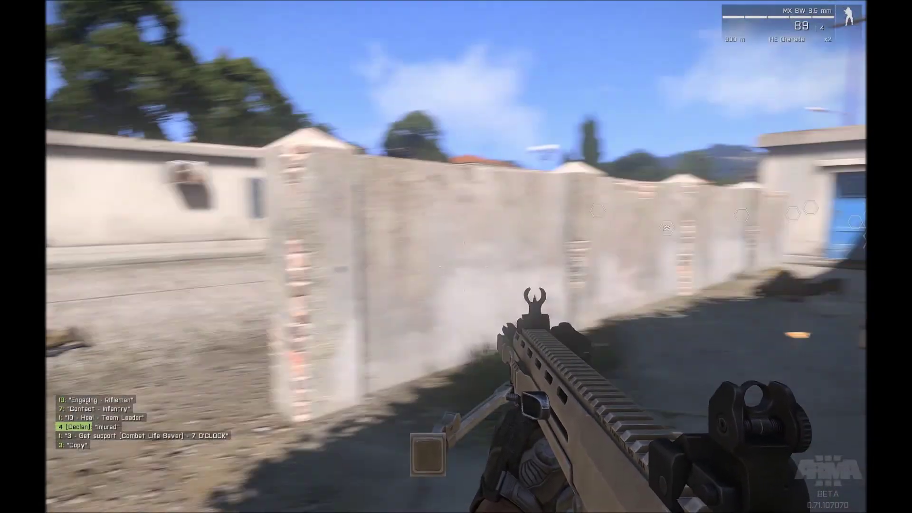
key(w)
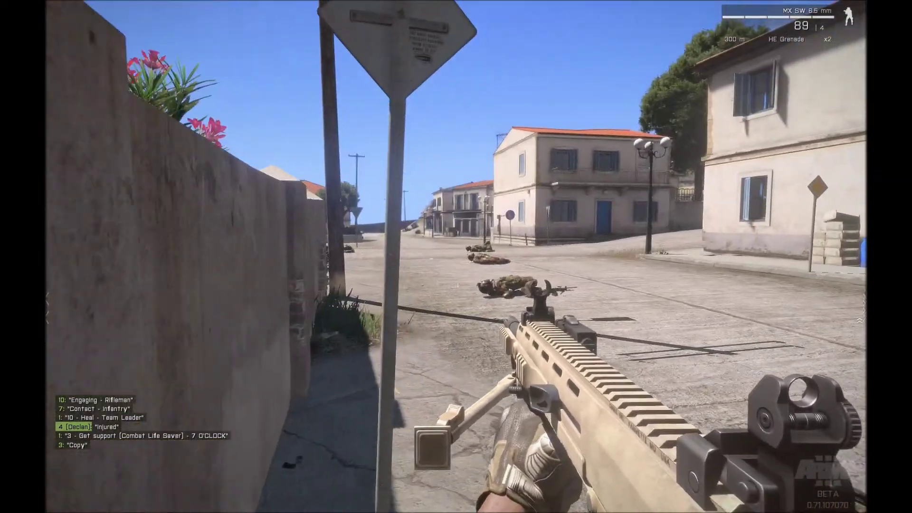
key(w)
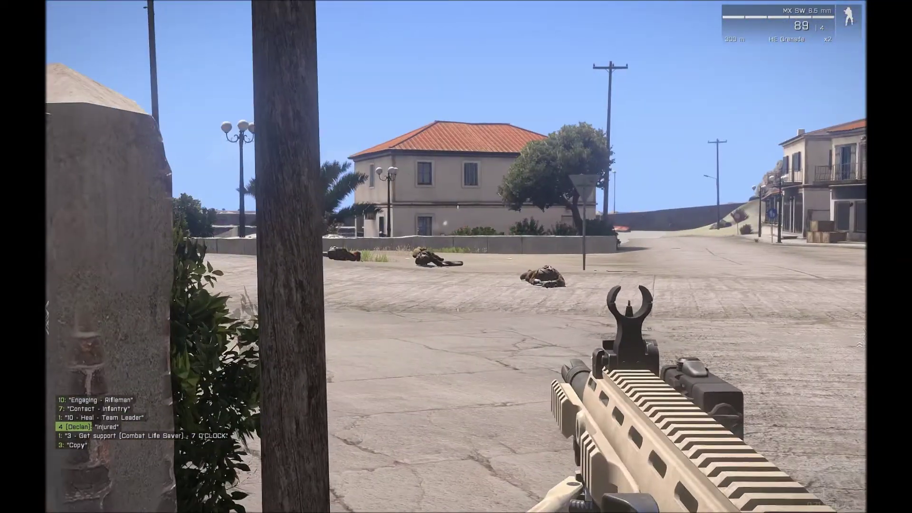
key(a)
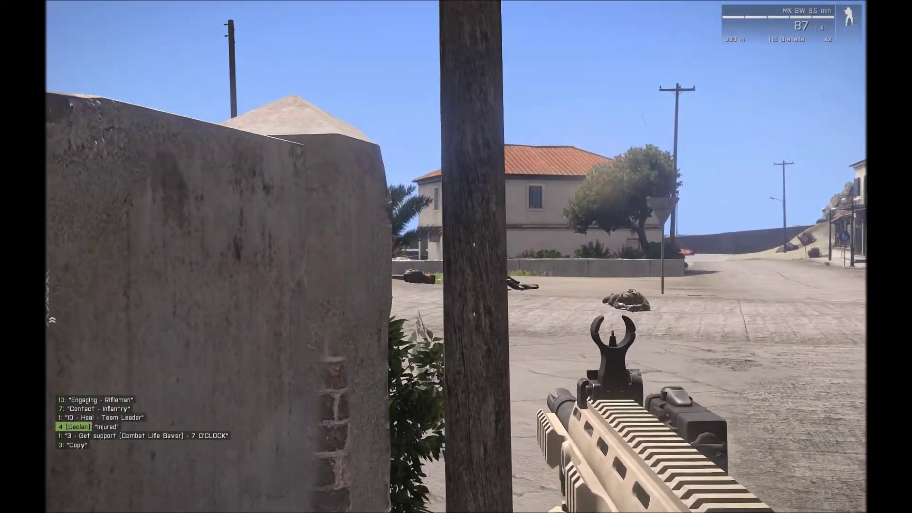
key(a)
Fire three bursts at the enemies down the street, go prone, then rise again.
click(456, 257)
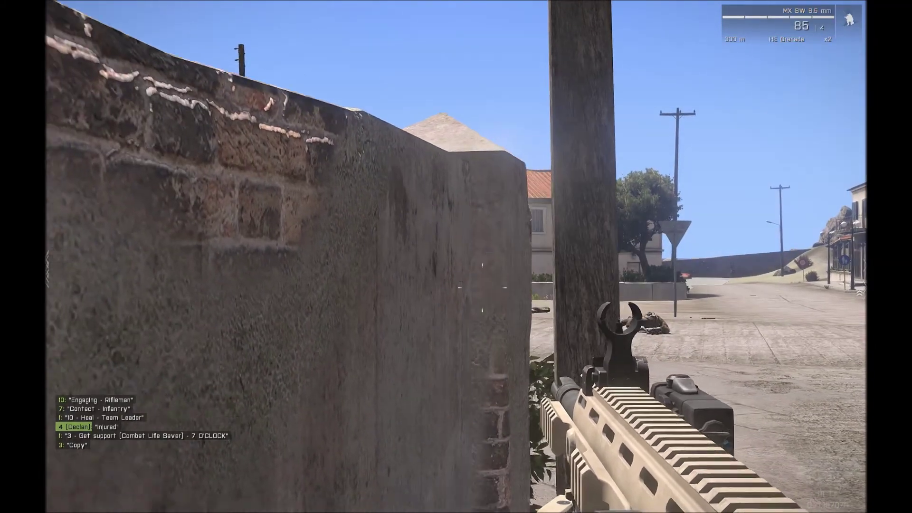
key(d)
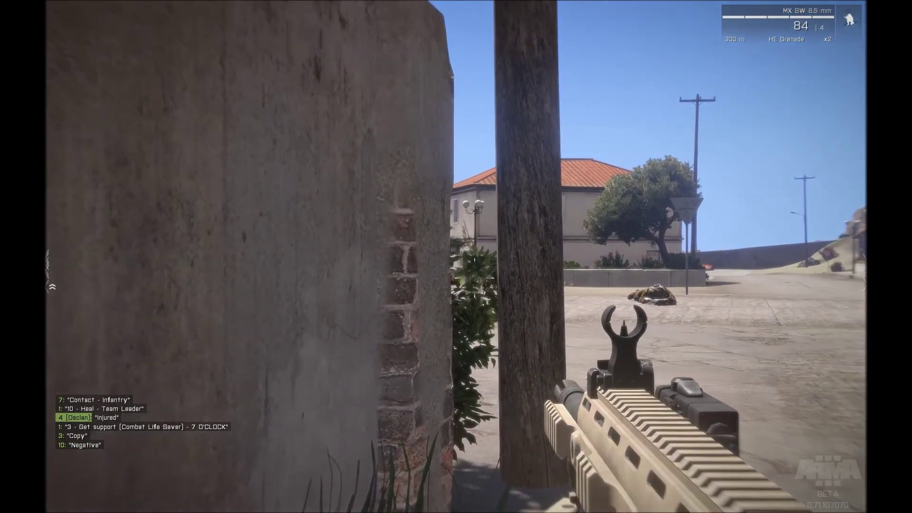
click(456, 257)
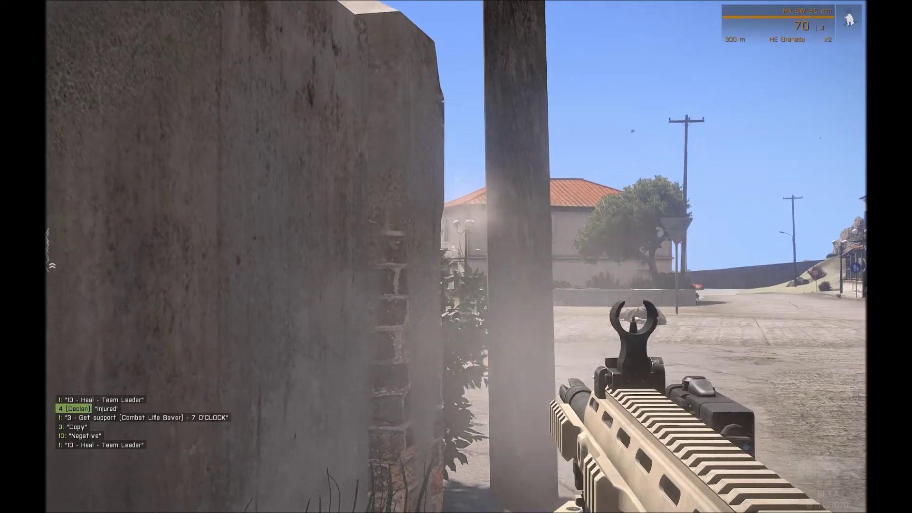
click(456, 257)
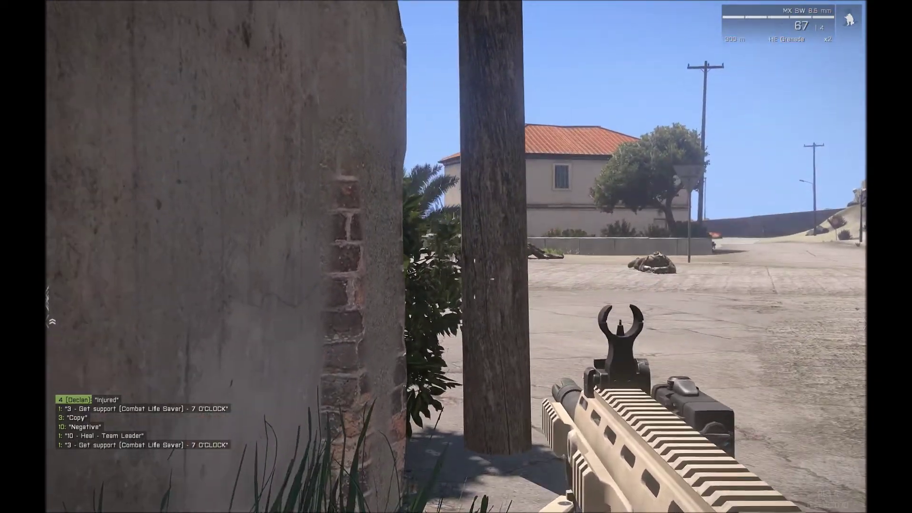
key(z)
key(x)
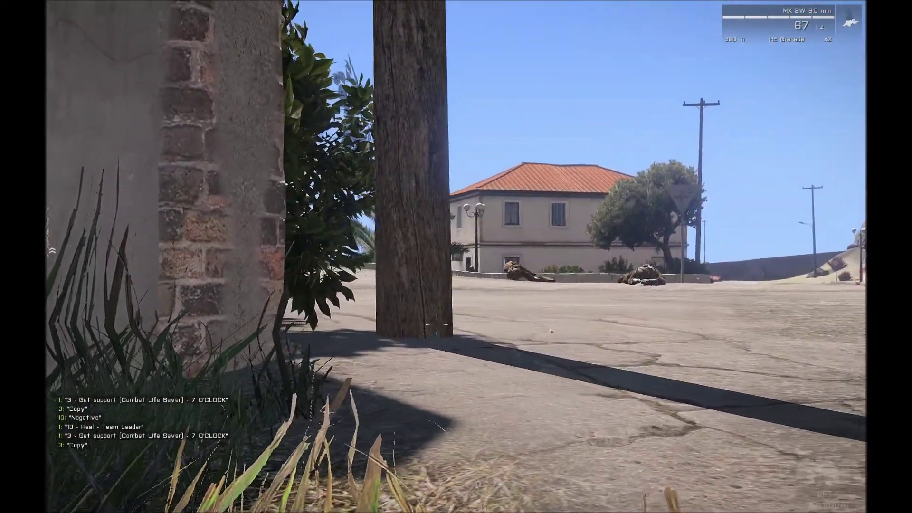